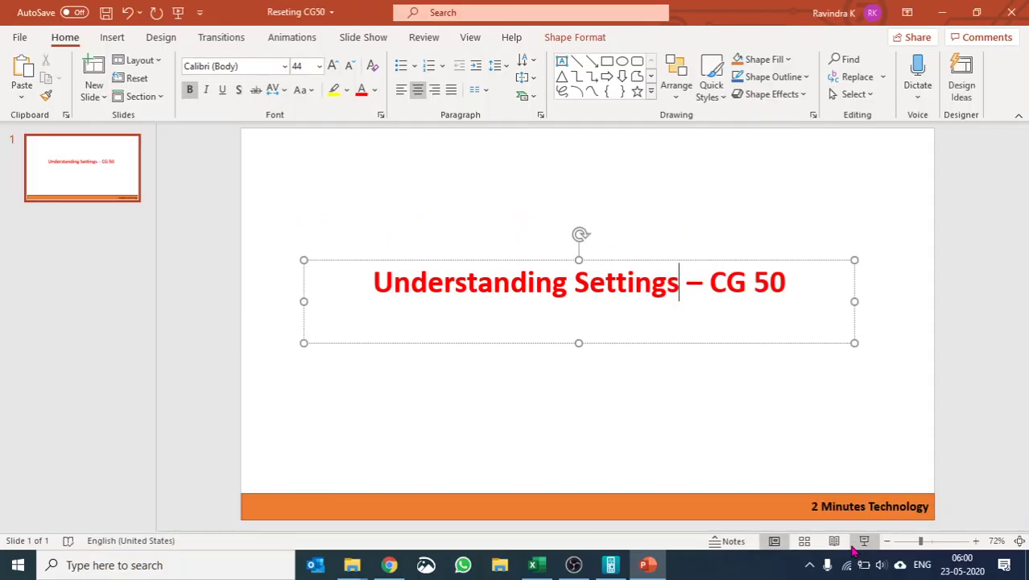
Switch from the PowerPoint title slide to the fx-CG Manager PLUS emulator window
{"action": "left_click", "coordinate": [611, 565]}
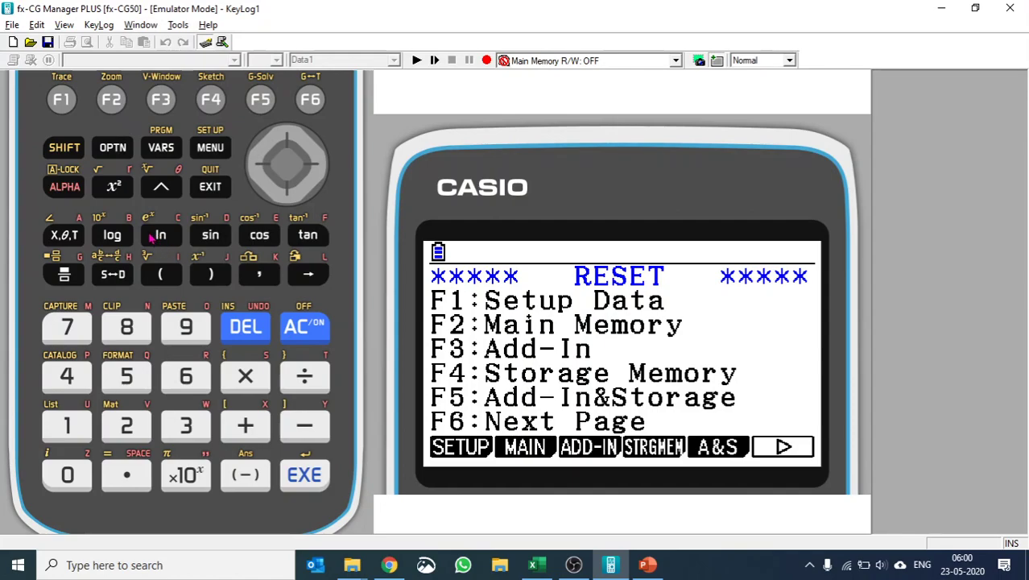
From the Main Menu, move up and left to the Run-Matrix icon and open it
{"action": "left_click", "coordinate": [206, 152]}
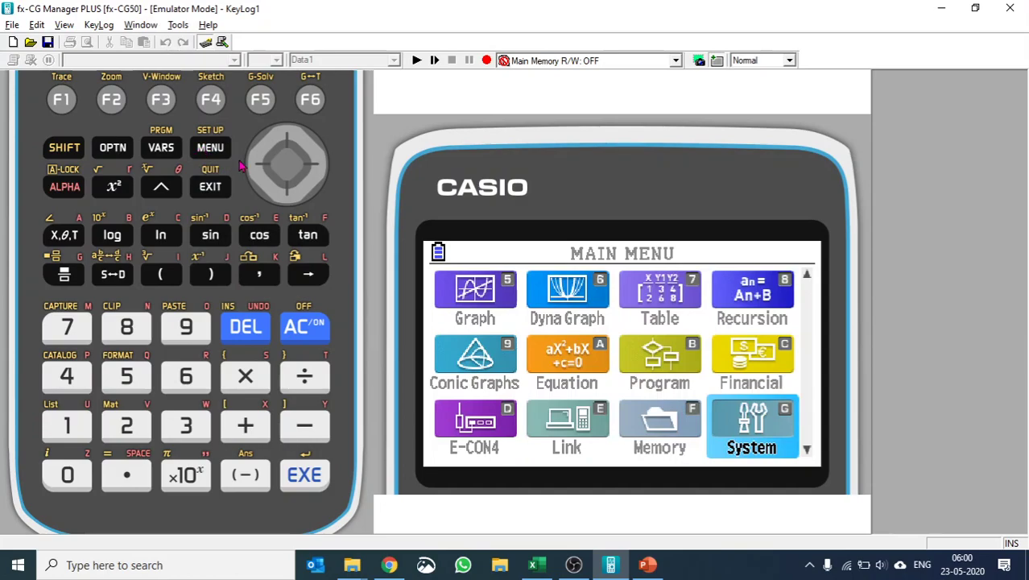
{"action": "left_click", "coordinate": [295, 143]}
{"action": "left_click", "coordinate": [294, 143]}
{"action": "left_click", "coordinate": [295, 144]}
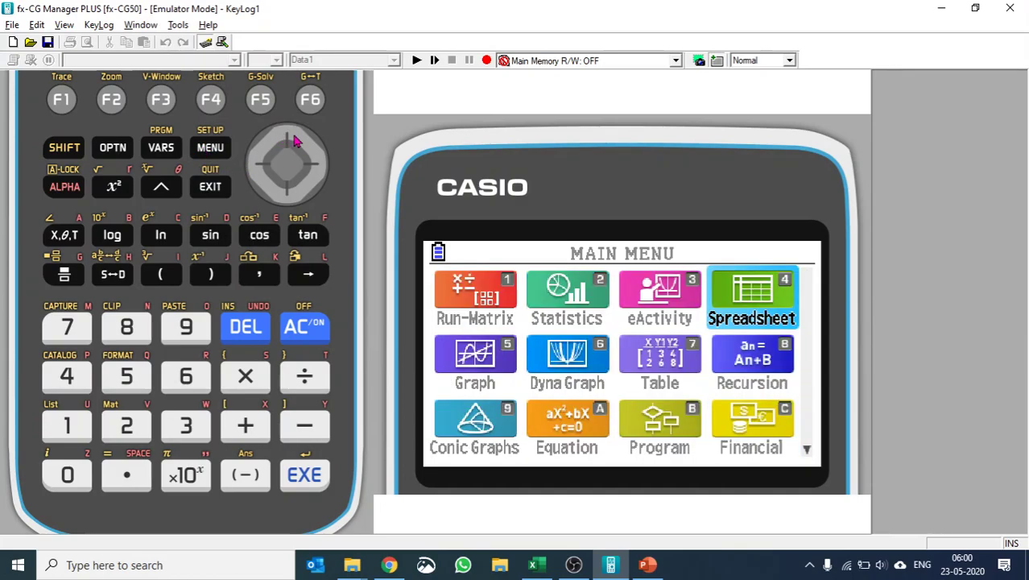
{"action": "left_click", "coordinate": [259, 168]}
{"action": "left_click", "coordinate": [259, 168]}
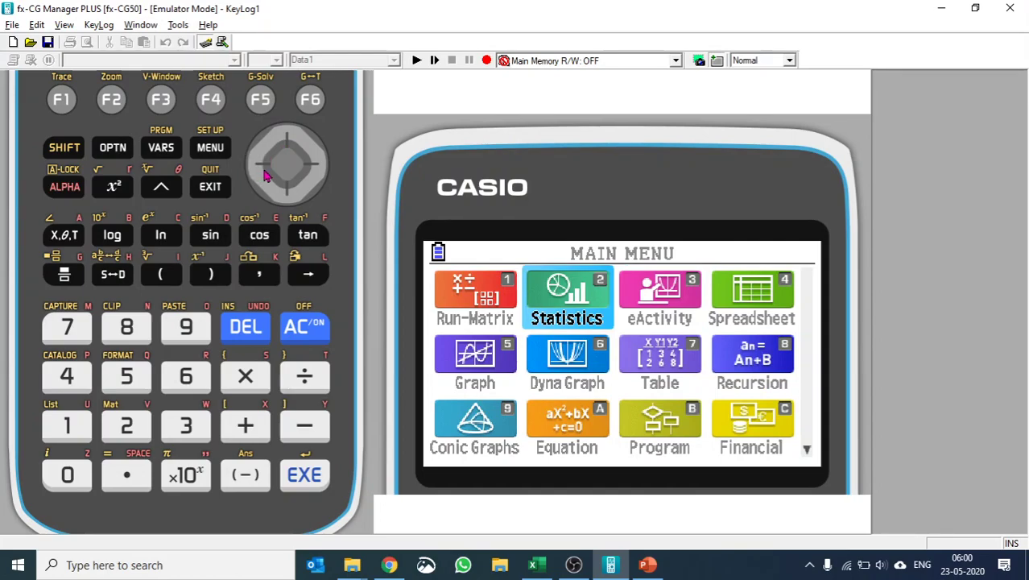
{"action": "left_click", "coordinate": [260, 170]}
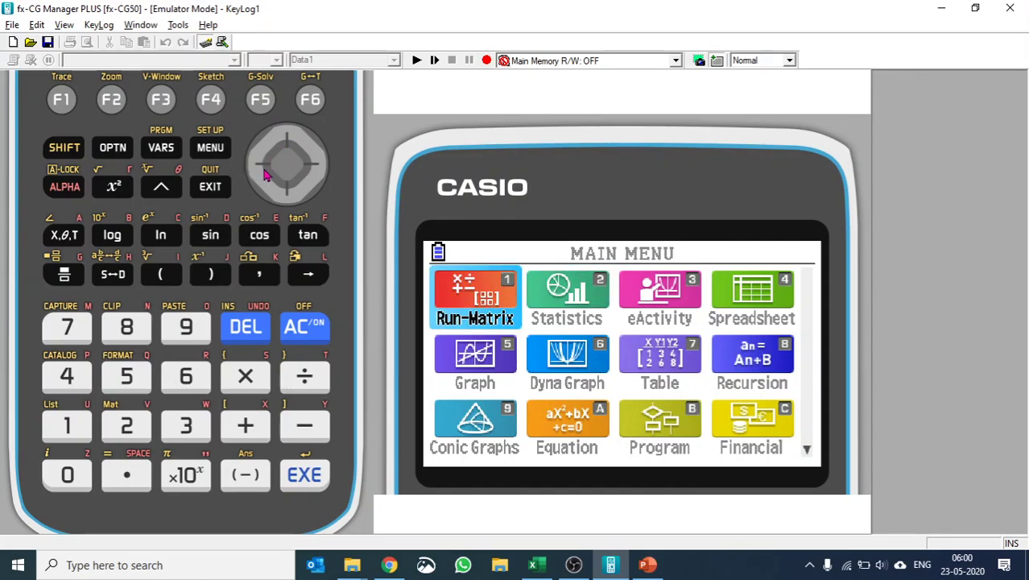
{"action": "left_click", "coordinate": [90, 435]}
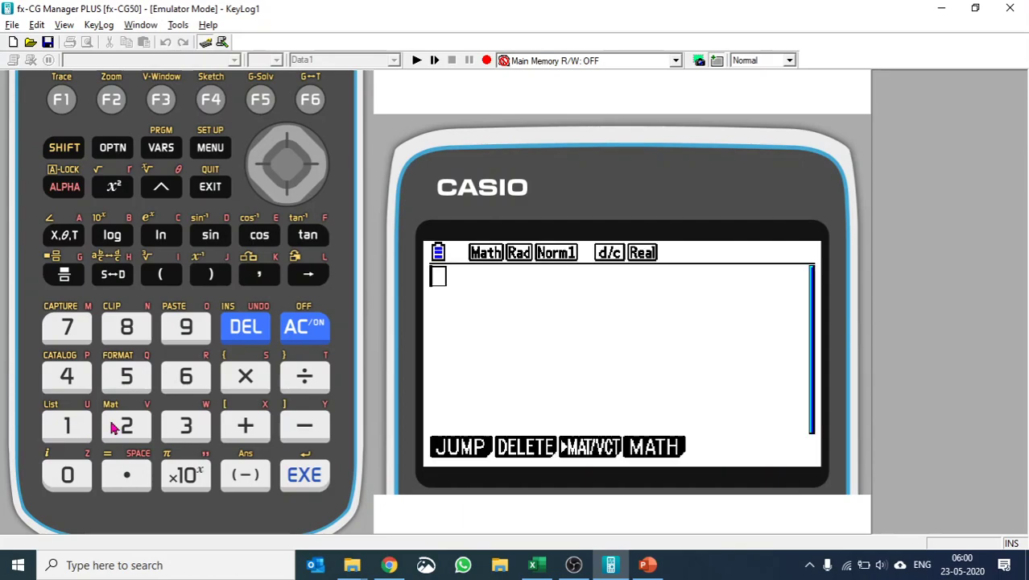
Open SET UP (SHIFT+MENU) and step through Mode, Frac Result, Func Type, Draw Type and Derivative to Angle
{"action": "left_click", "coordinate": [67, 151]}
{"action": "left_click", "coordinate": [220, 153]}
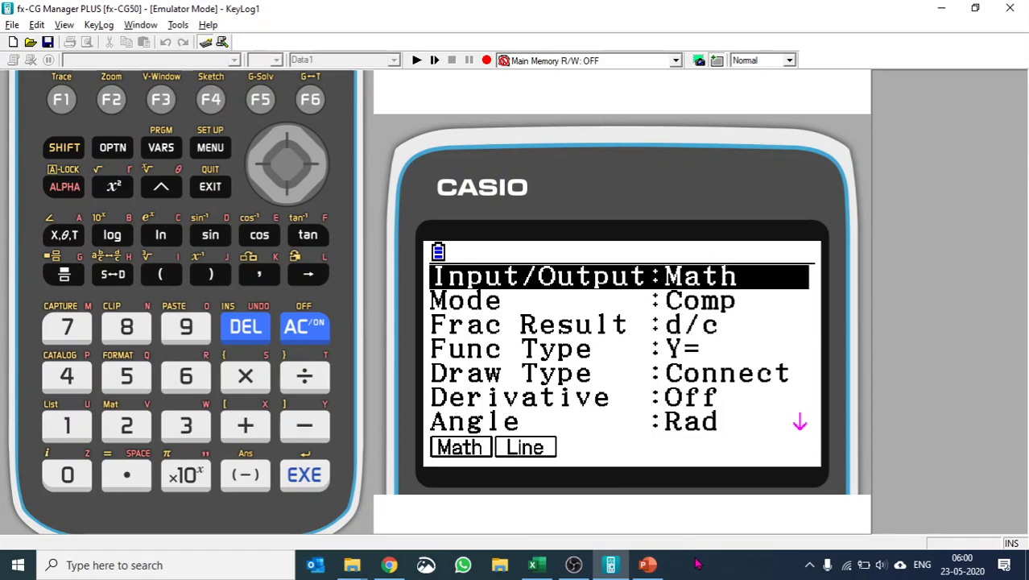
{"action": "left_click", "coordinate": [291, 197]}
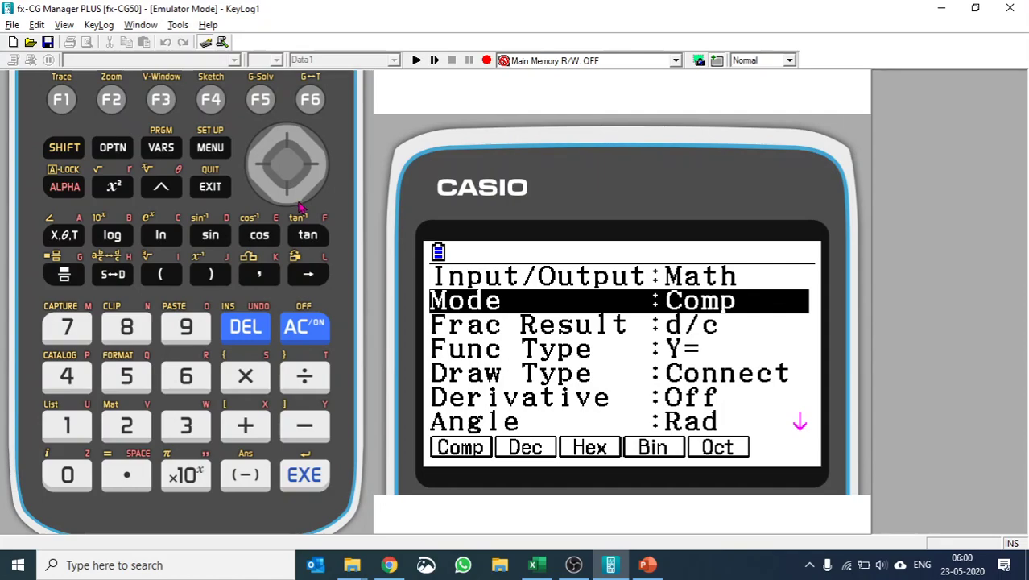
{"action": "key", "text": "Down"}
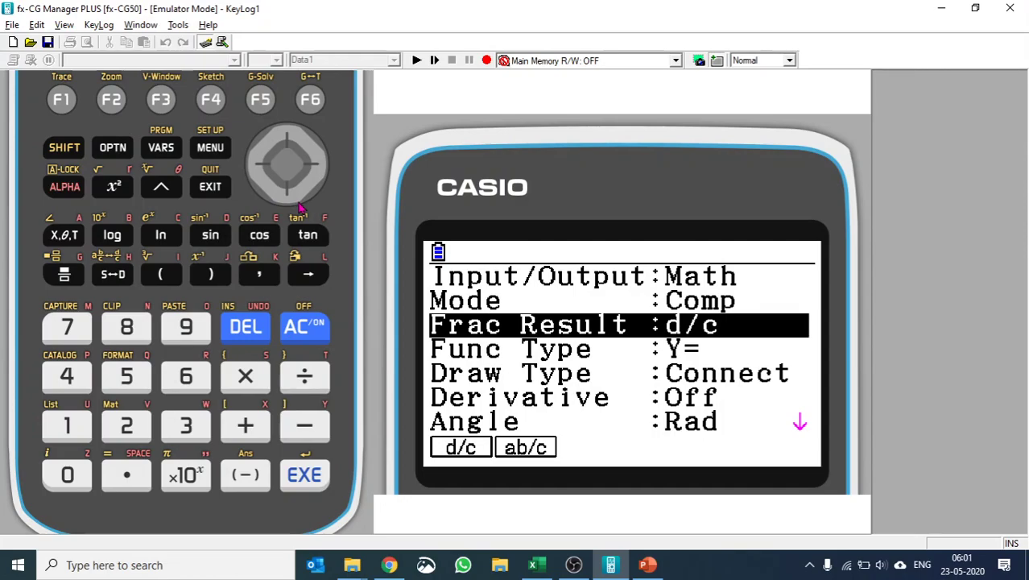
{"action": "key", "text": "Down"}
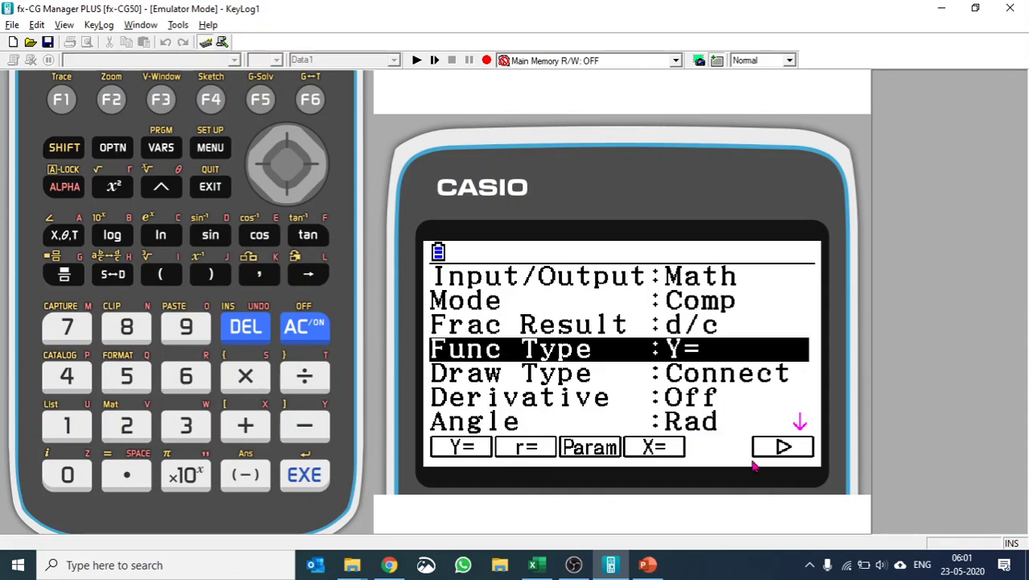
{"action": "left_click", "coordinate": [290, 195]}
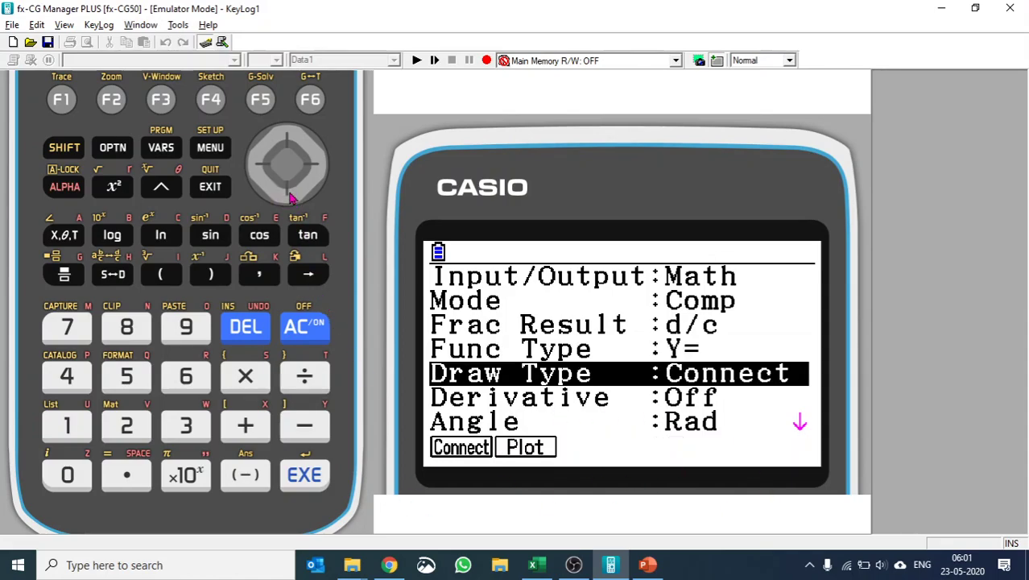
{"action": "left_click", "coordinate": [292, 198]}
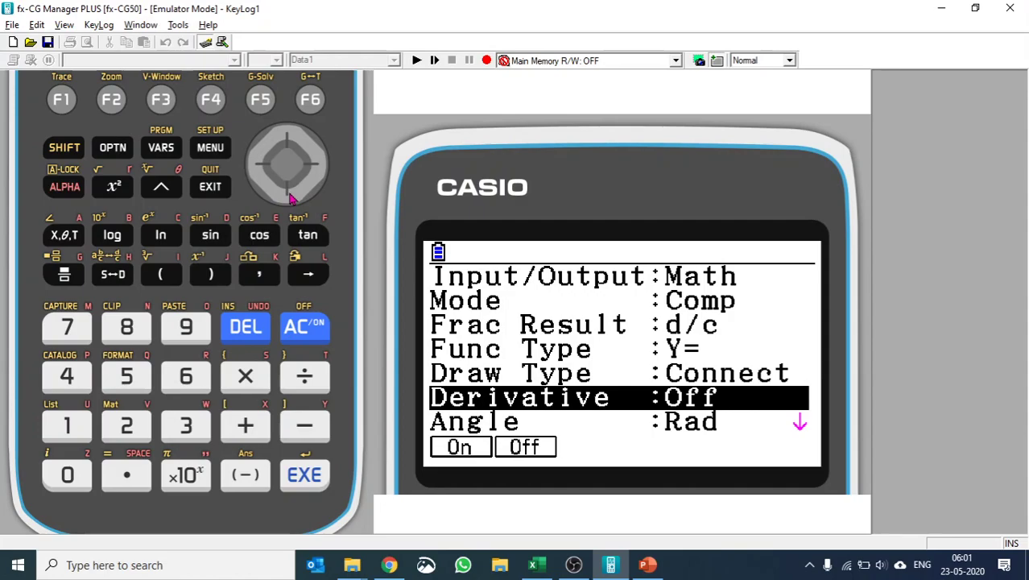
{"action": "left_click", "coordinate": [291, 198]}
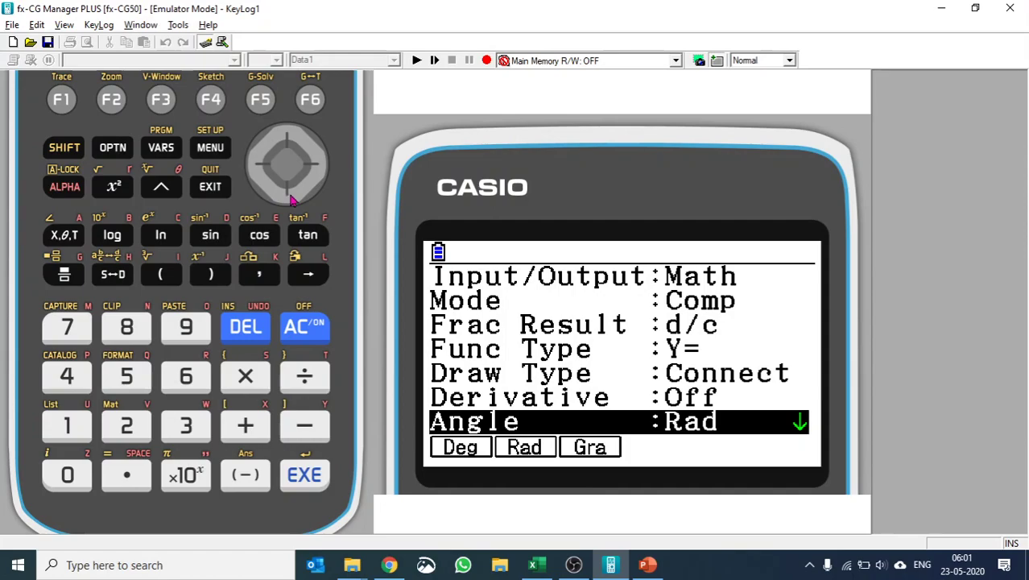
{"action": "left_click", "coordinate": [60, 104]}
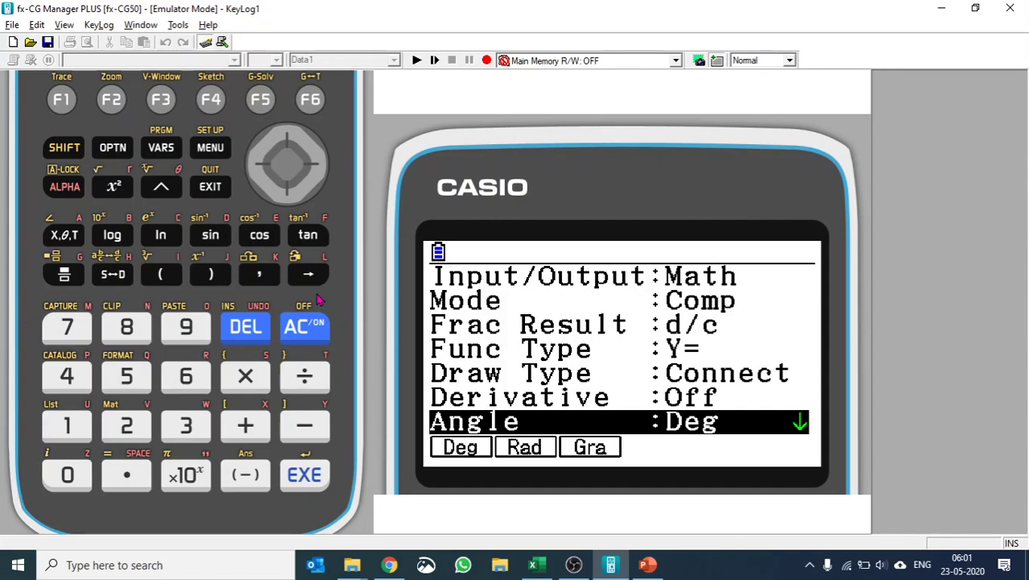
{"action": "left_click", "coordinate": [114, 103]}
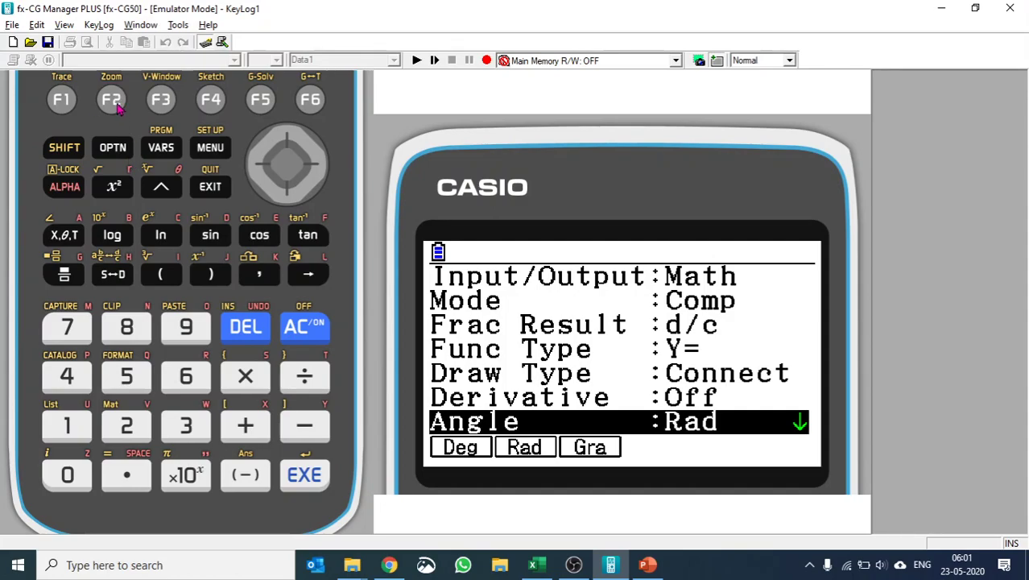
{"action": "left_click", "coordinate": [289, 193]}
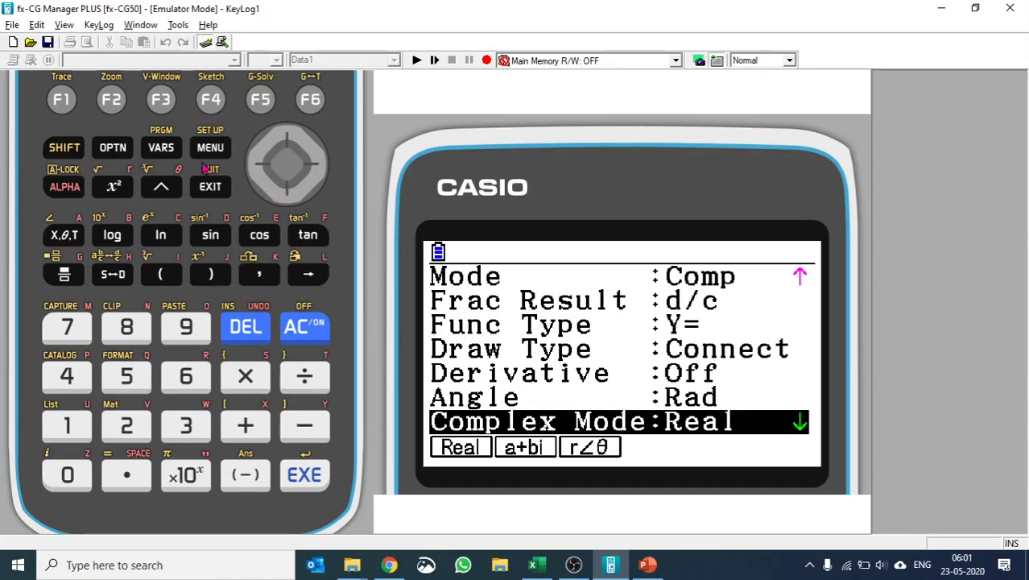
Choose a+bi for Complex Mode, scroll from Coord down to Simplify, and go to the Main Menu
{"action": "left_click", "coordinate": [114, 104]}
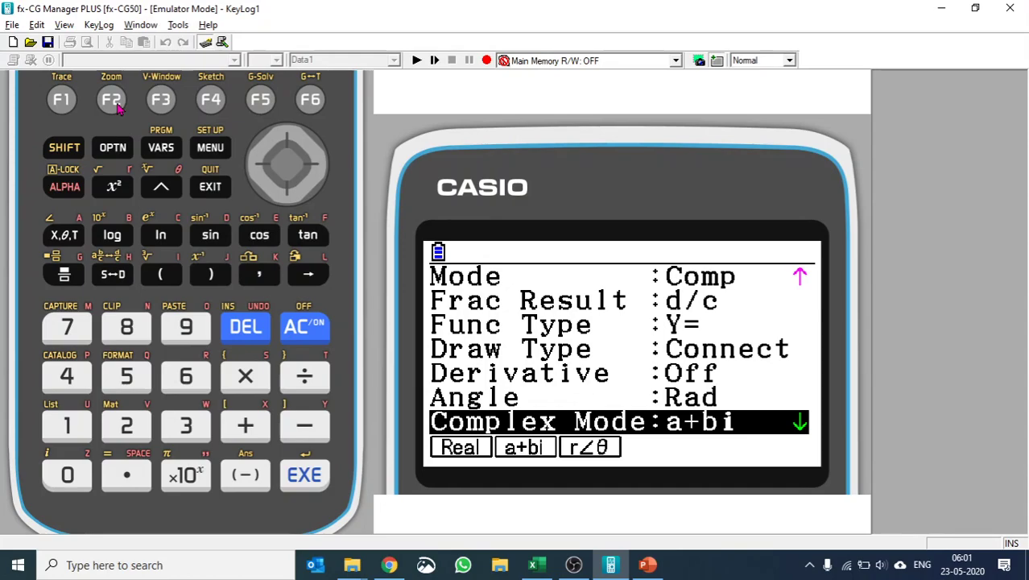
{"action": "left_click", "coordinate": [287, 191]}
{"action": "left_click", "coordinate": [287, 192]}
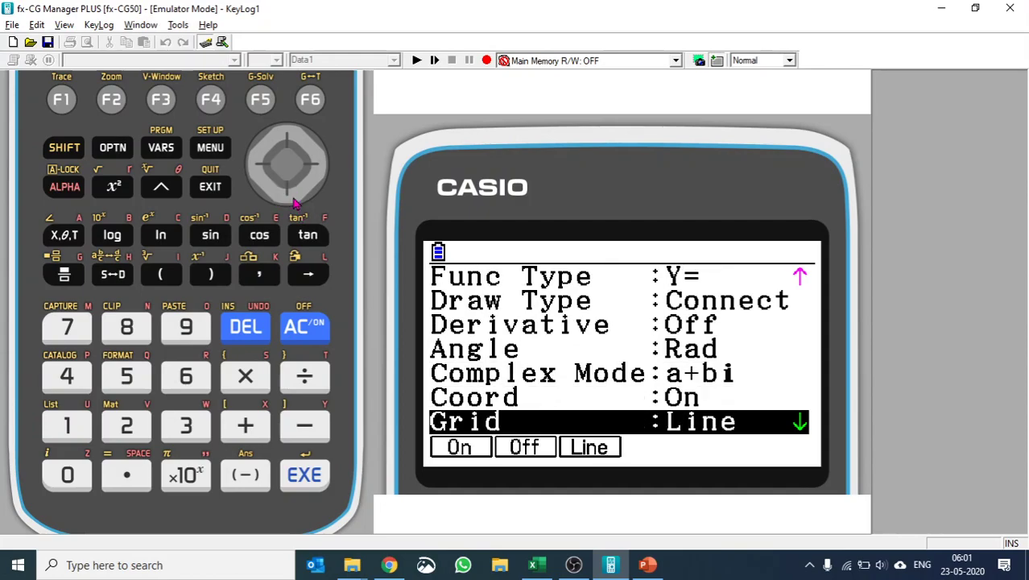
{"action": "left_click", "coordinate": [288, 192]}
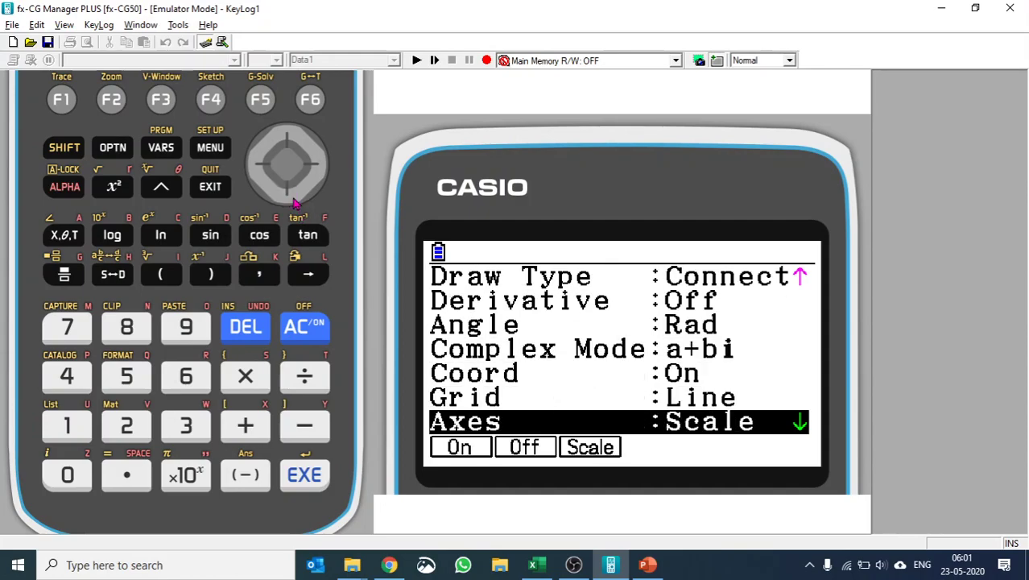
{"action": "left_click", "coordinate": [294, 203]}
{"action": "left_click", "coordinate": [294, 203]}
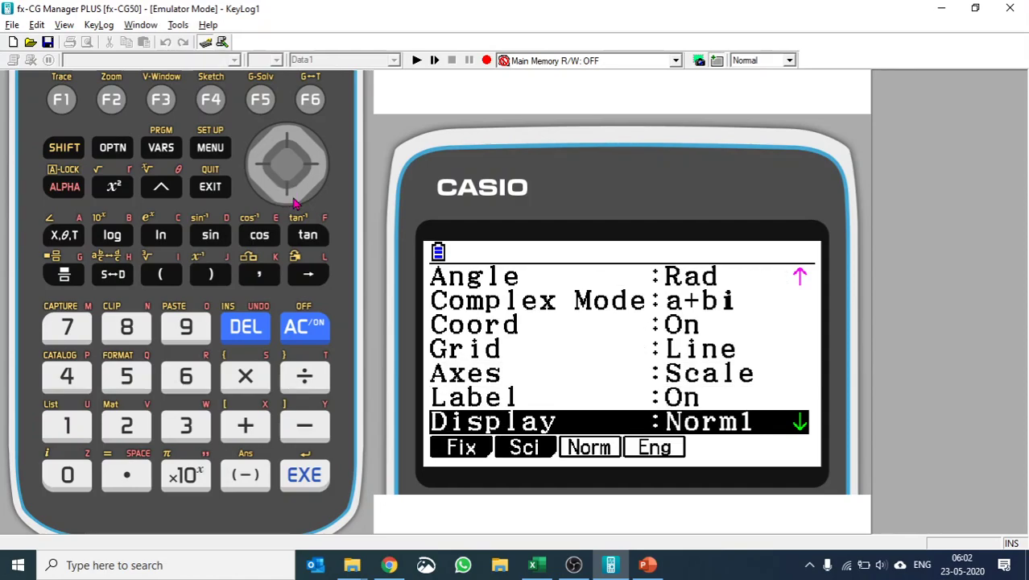
{"action": "left_click", "coordinate": [294, 203]}
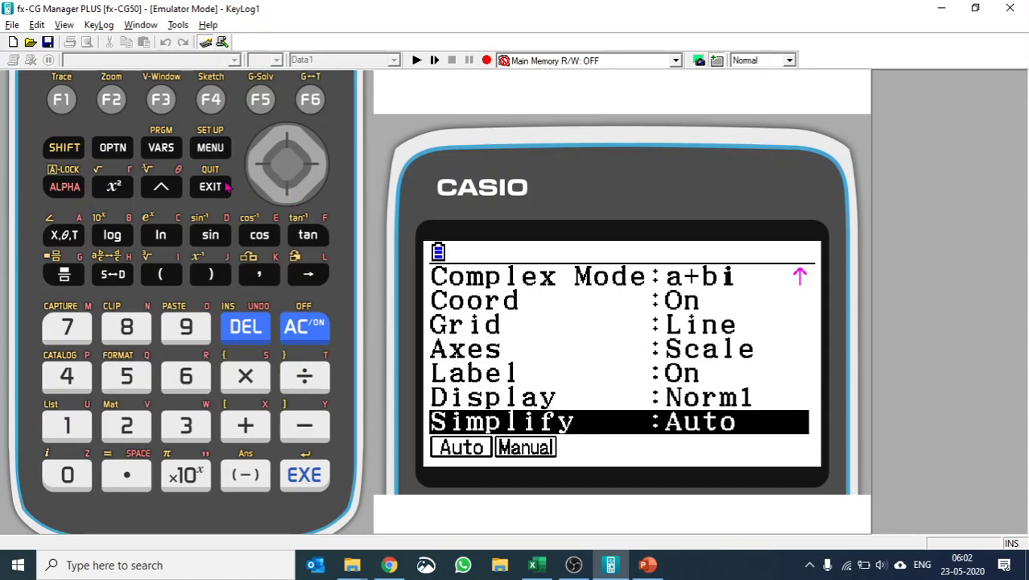
{"action": "left_click", "coordinate": [212, 150]}
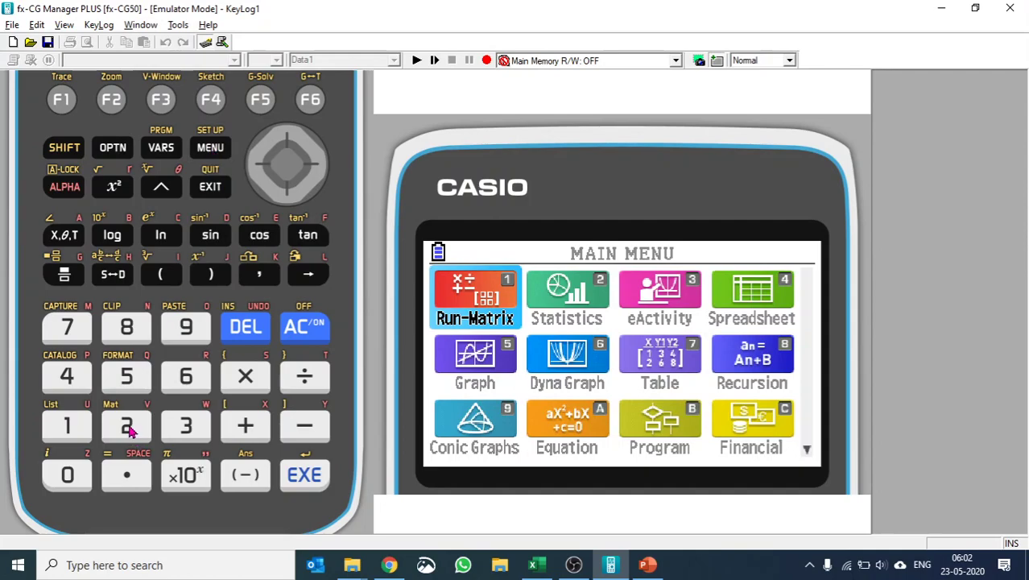
{"action": "left_click", "coordinate": [129, 431]}
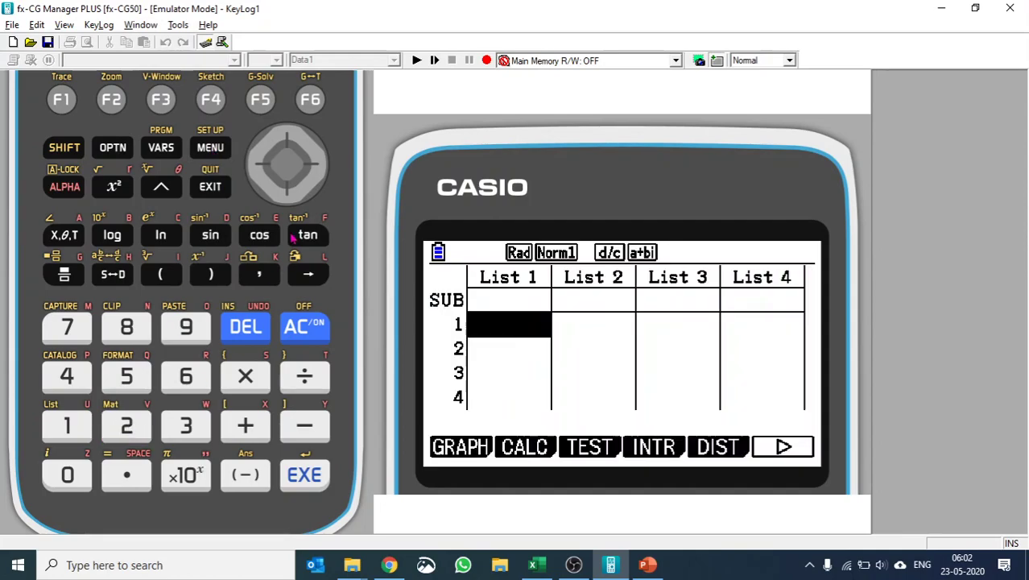
{"action": "left_click", "coordinate": [59, 153]}
{"action": "left_click", "coordinate": [201, 150]}
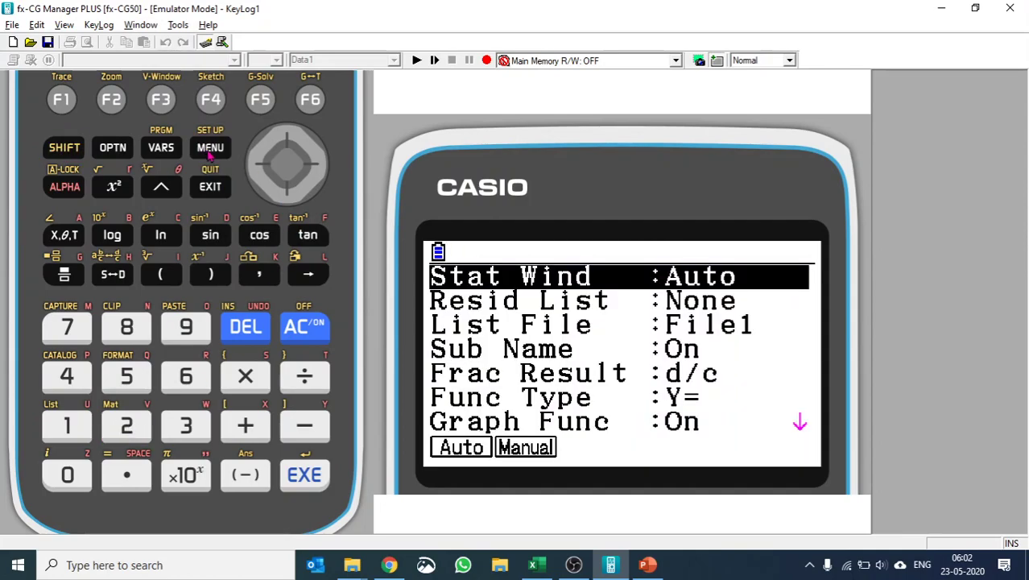
{"action": "left_click", "coordinate": [287, 193]}
{"action": "left_click", "coordinate": [287, 193]}
{"action": "left_click", "coordinate": [287, 194]}
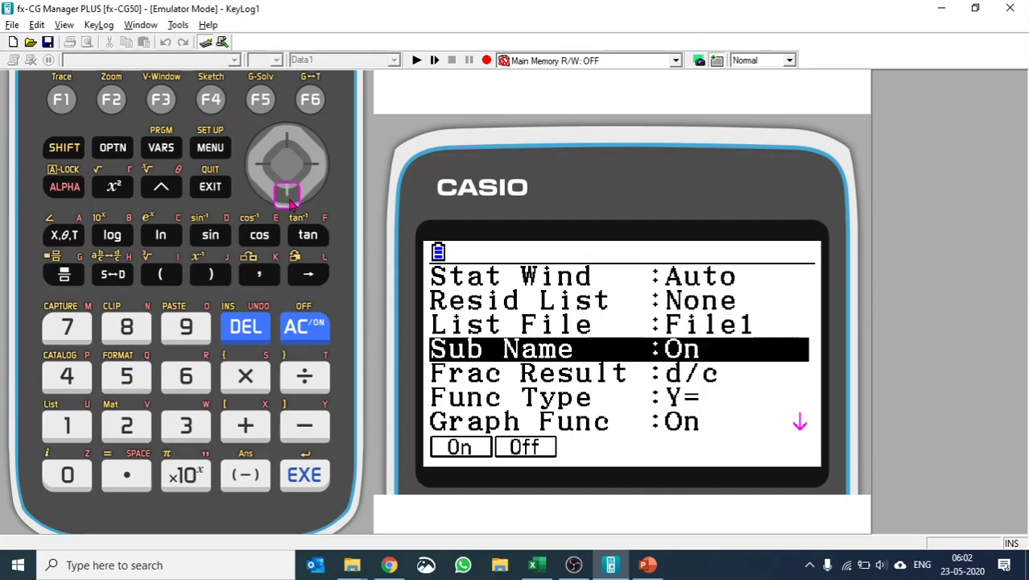
{"action": "left_click", "coordinate": [288, 194]}
{"action": "left_click", "coordinate": [288, 193]}
{"action": "left_click", "coordinate": [287, 193]}
{"action": "left_click", "coordinate": [288, 193]}
{"action": "left_click", "coordinate": [288, 193]}
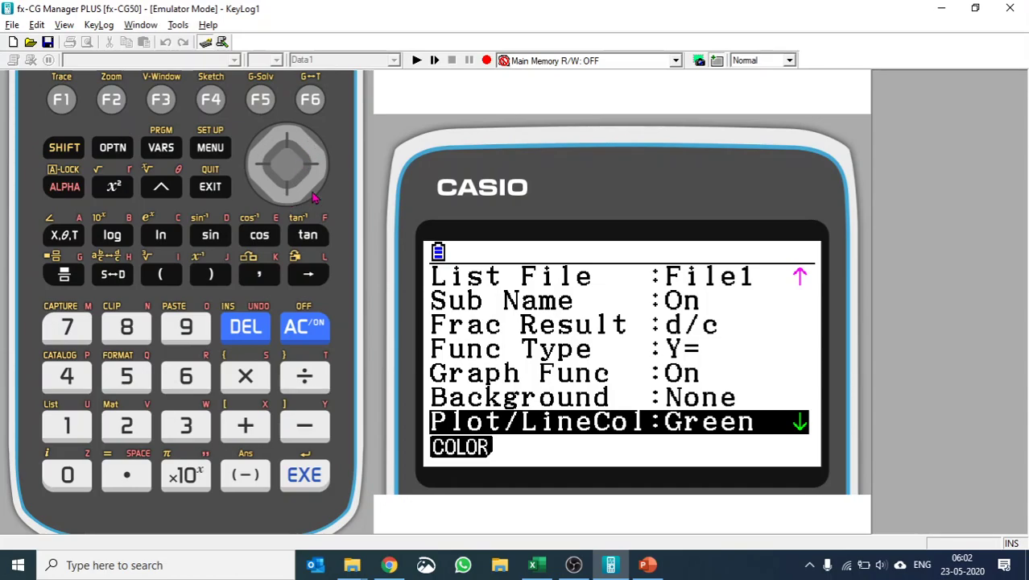
{"action": "left_click", "coordinate": [288, 194]}
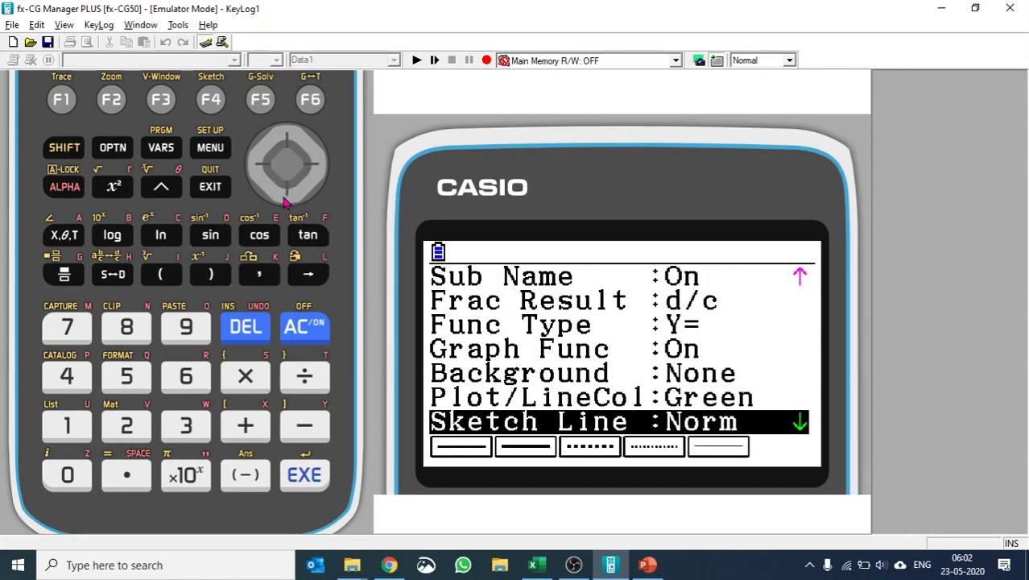
{"action": "left_click", "coordinate": [286, 193]}
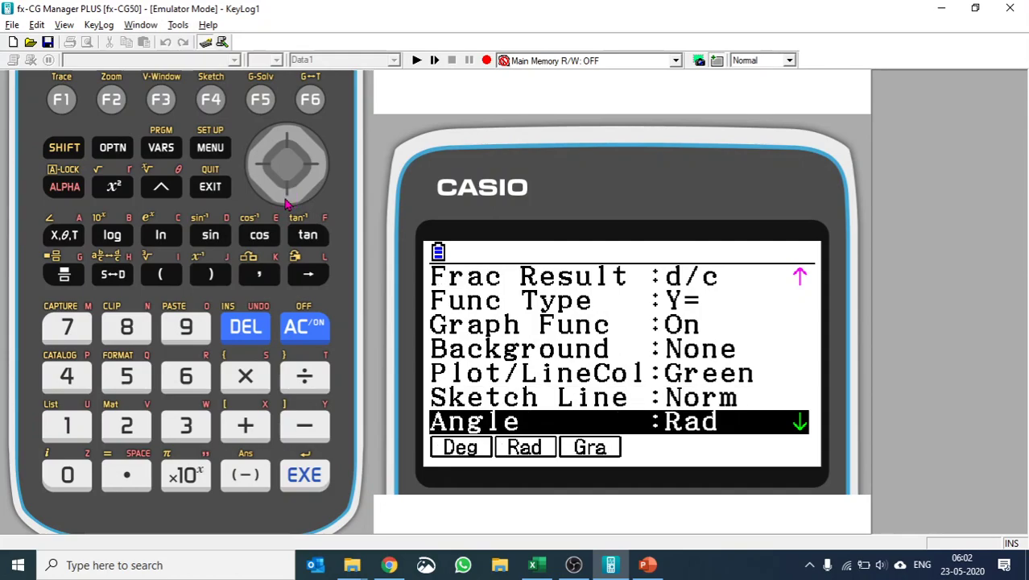
{"action": "left_click", "coordinate": [286, 193]}
{"action": "left_click", "coordinate": [285, 199]}
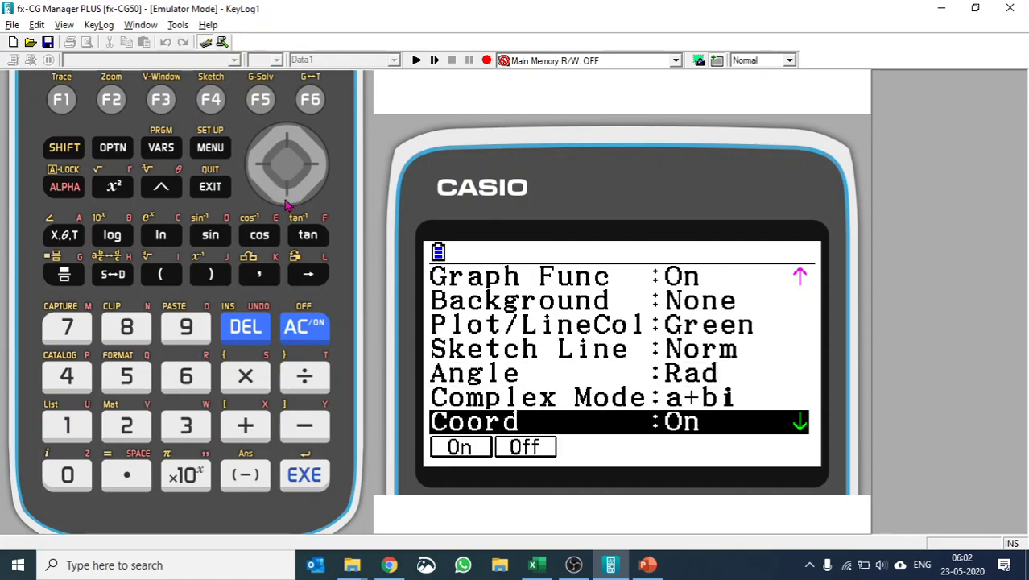
{"action": "left_click", "coordinate": [285, 200]}
{"action": "left_click", "coordinate": [300, 138]}
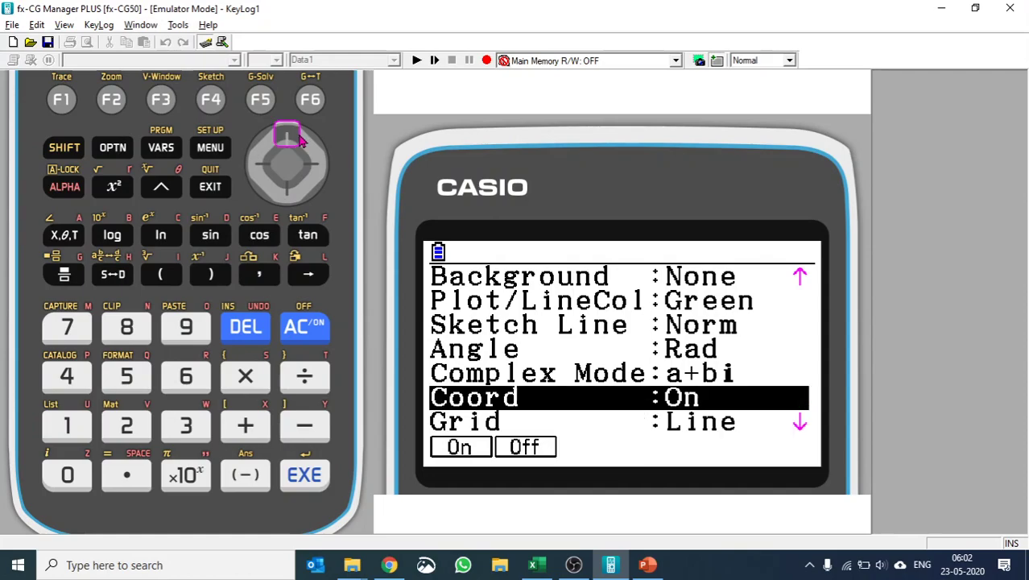
{"action": "left_click", "coordinate": [293, 199]}
{"action": "left_click", "coordinate": [283, 143]}
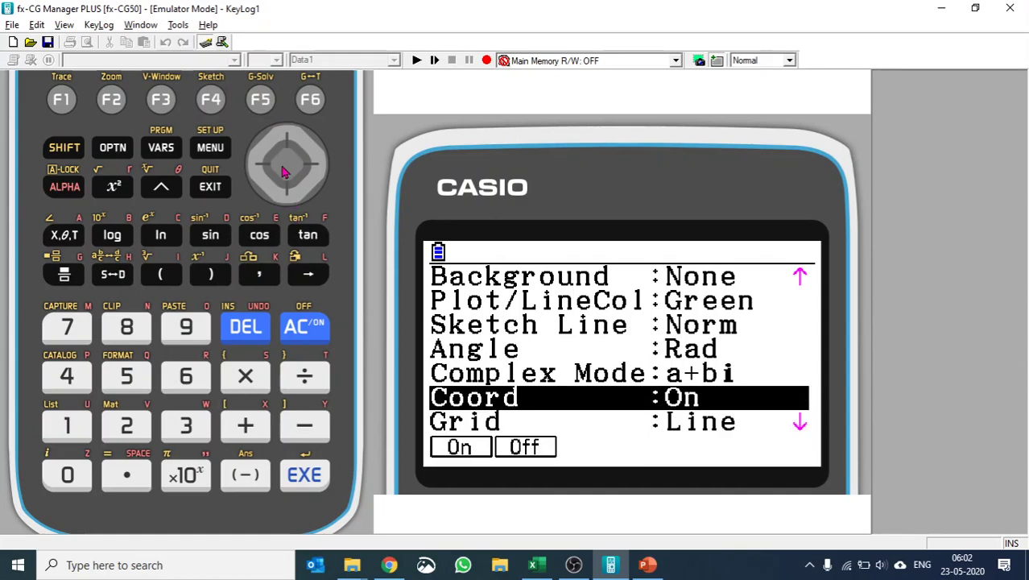
{"action": "left_click", "coordinate": [285, 196]}
{"action": "left_click", "coordinate": [285, 147]}
{"action": "left_click", "coordinate": [286, 195]}
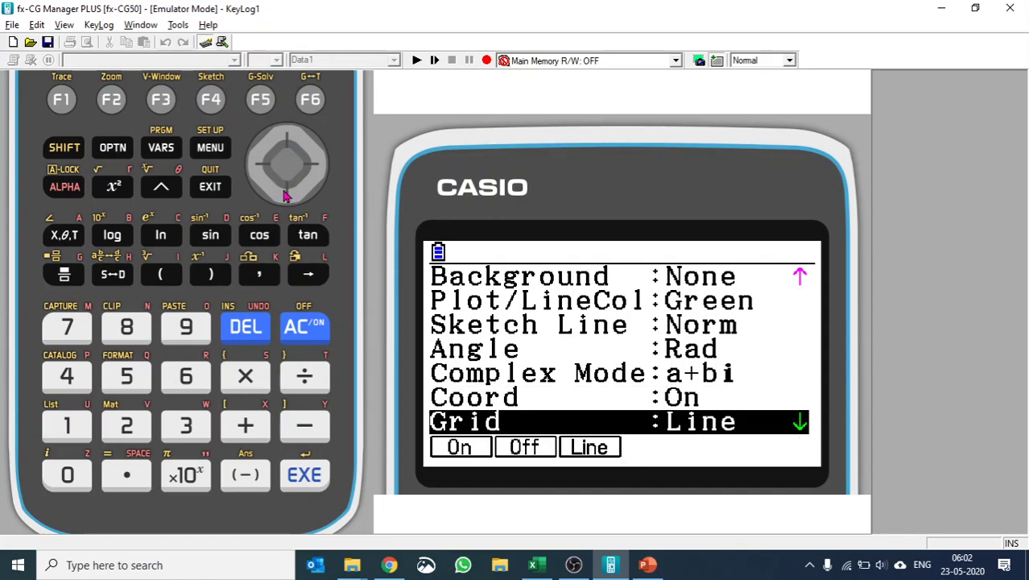
{"action": "left_click", "coordinate": [290, 142]}
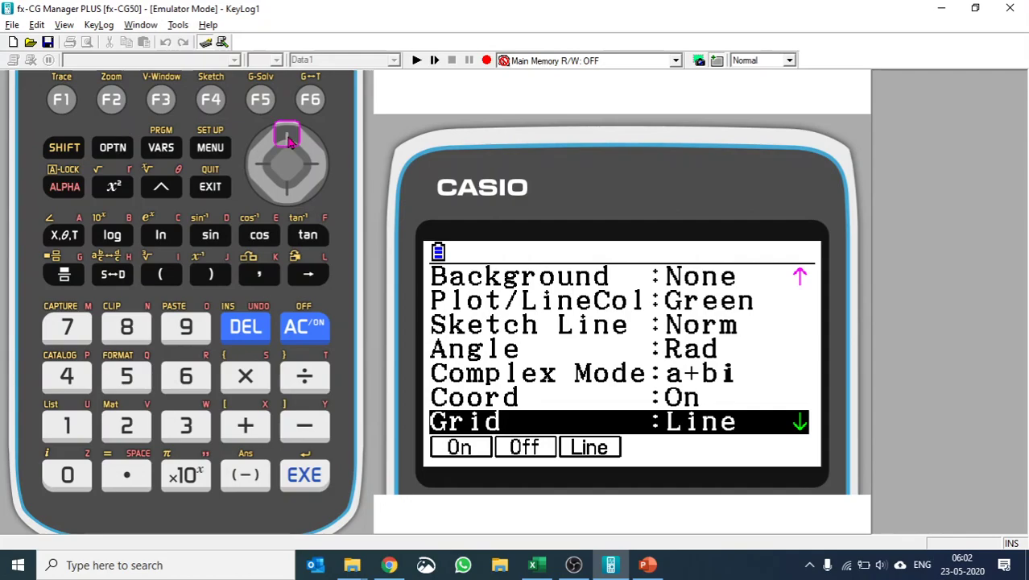
{"action": "left_click", "coordinate": [285, 197]}
{"action": "left_click", "coordinate": [285, 196]}
{"action": "left_click", "coordinate": [286, 198]}
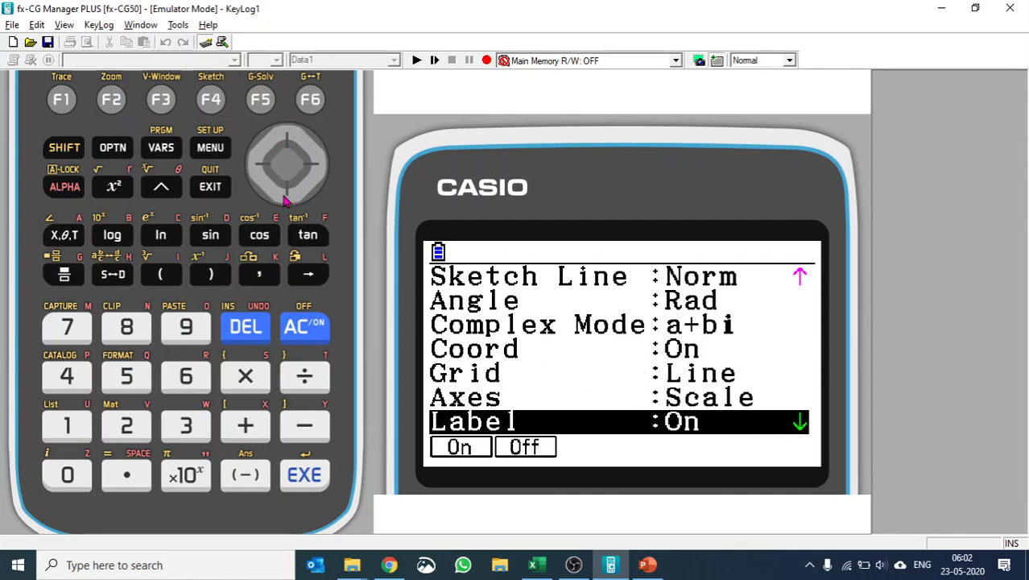
{"action": "left_click", "coordinate": [286, 197]}
{"action": "left_click", "coordinate": [286, 198]}
{"action": "left_click", "coordinate": [286, 197]}
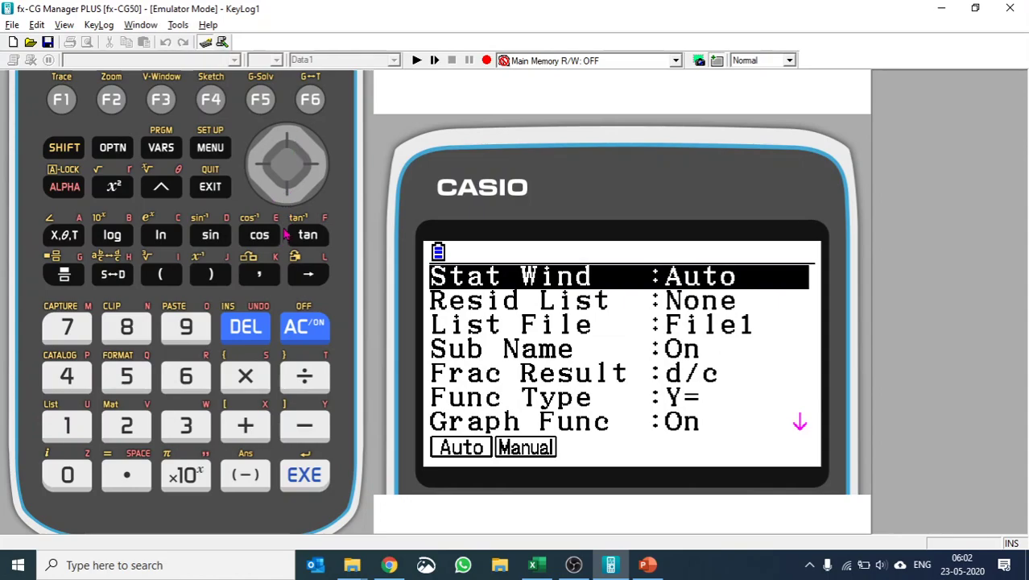
{"action": "left_click", "coordinate": [289, 200]}
{"action": "left_click", "coordinate": [290, 201]}
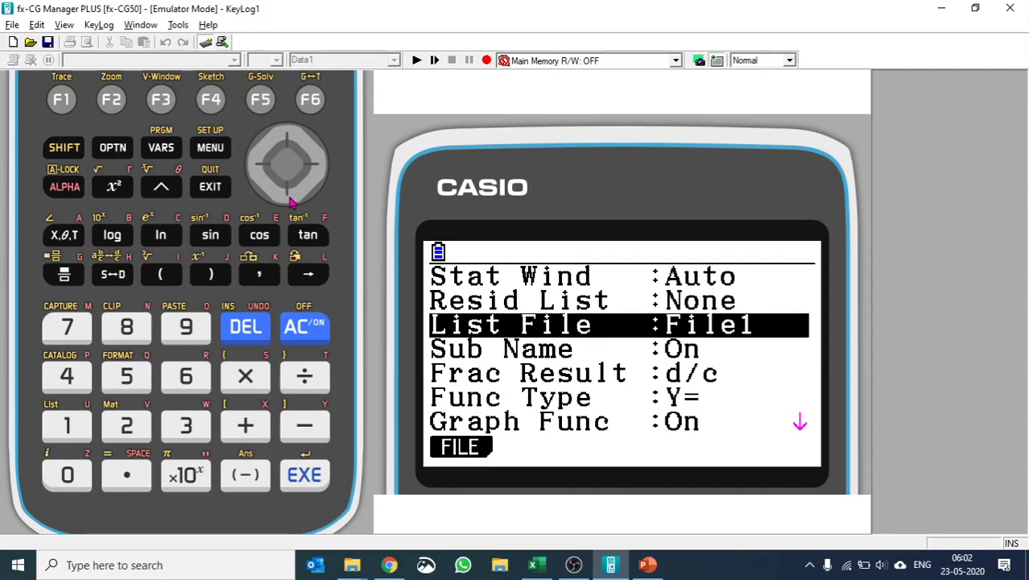
{"action": "left_click_drag", "start_coordinate": [291, 201], "coordinate": [290, 201]}
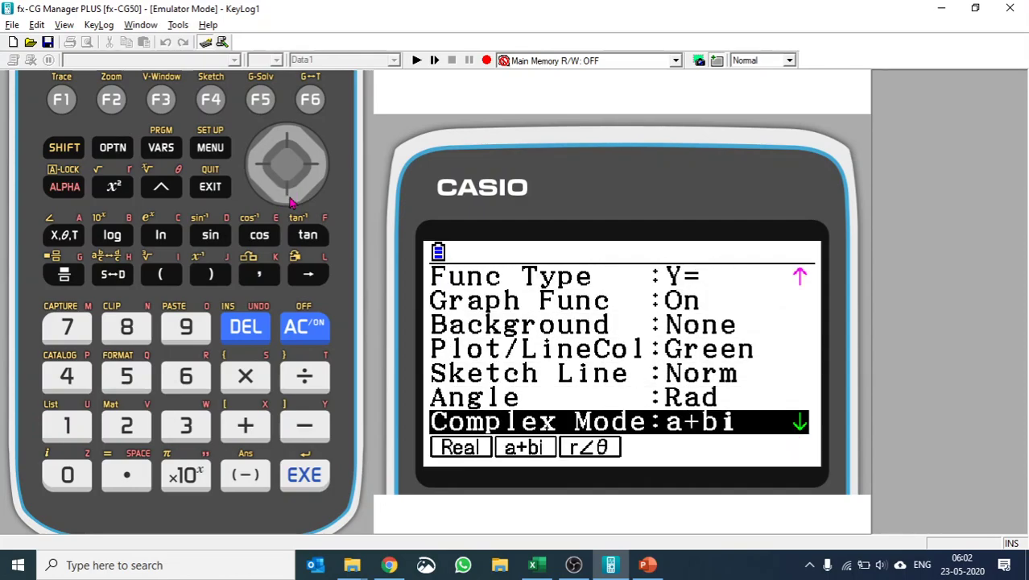
{"action": "left_click", "coordinate": [291, 201]}
{"action": "left_click", "coordinate": [290, 201]}
{"action": "left_click", "coordinate": [290, 201]}
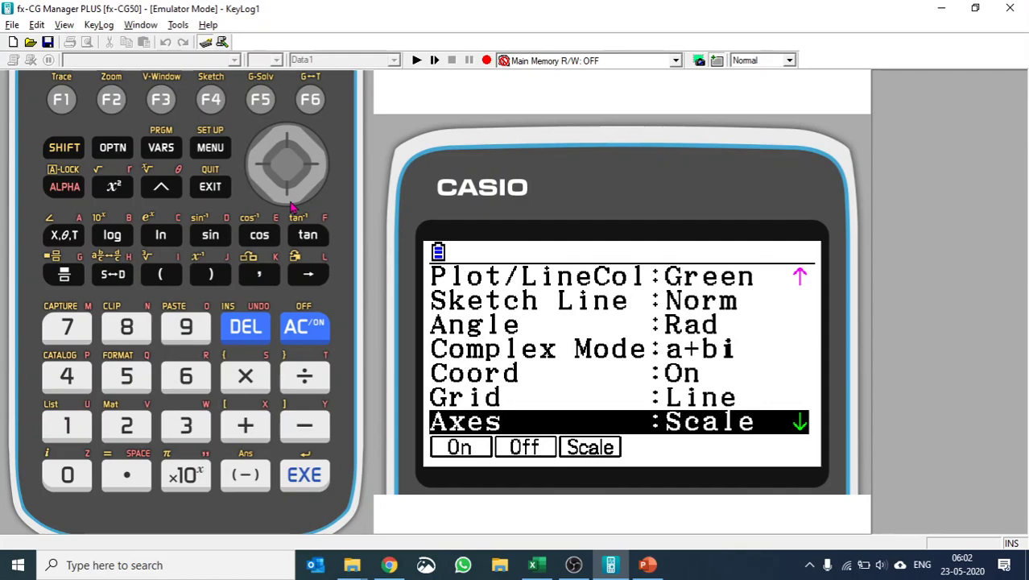
{"action": "left_click", "coordinate": [291, 202]}
{"action": "left_click", "coordinate": [290, 201]}
{"action": "left_click", "coordinate": [291, 201]}
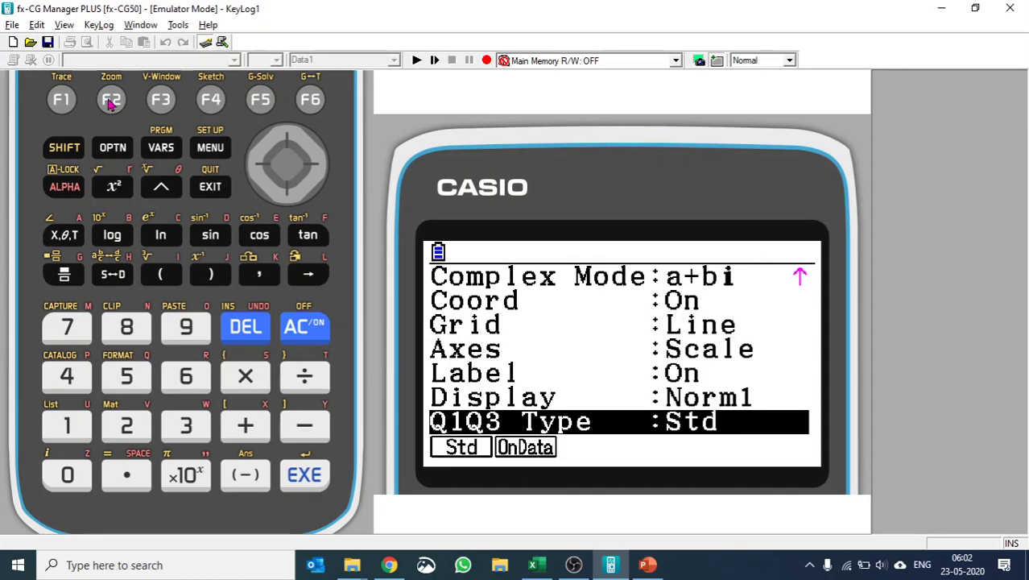
{"action": "left_click", "coordinate": [215, 188]}
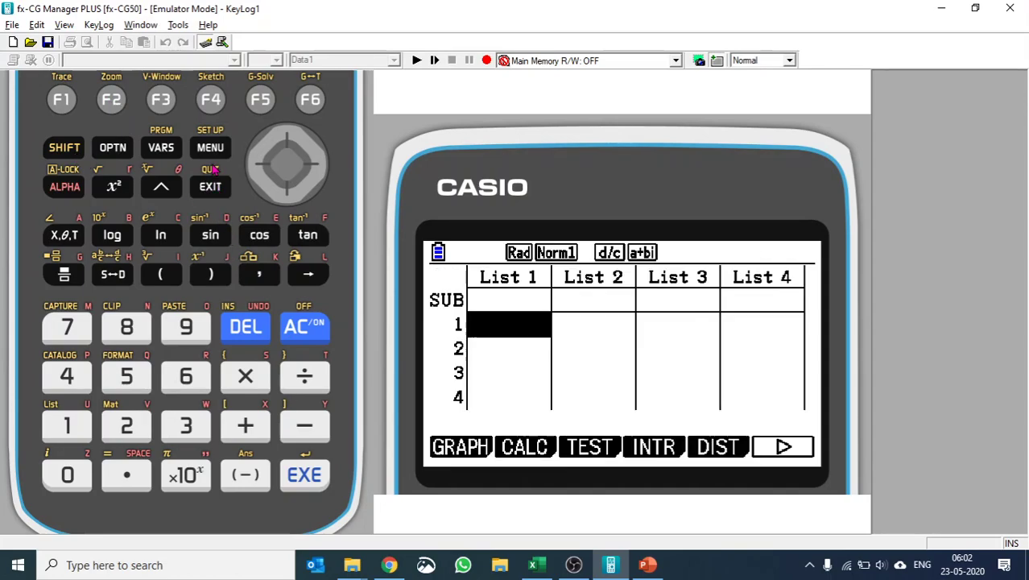
Return to the Main Menu and launch Graph mode to show its empty Y1–Y6 list
{"action": "left_click", "coordinate": [211, 149]}
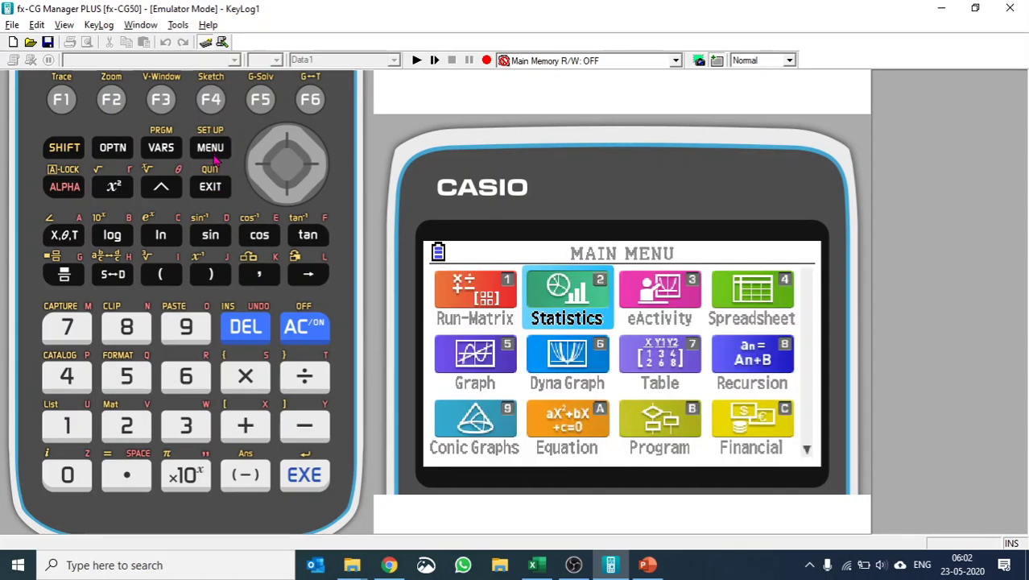
{"action": "left_click", "coordinate": [77, 148]}
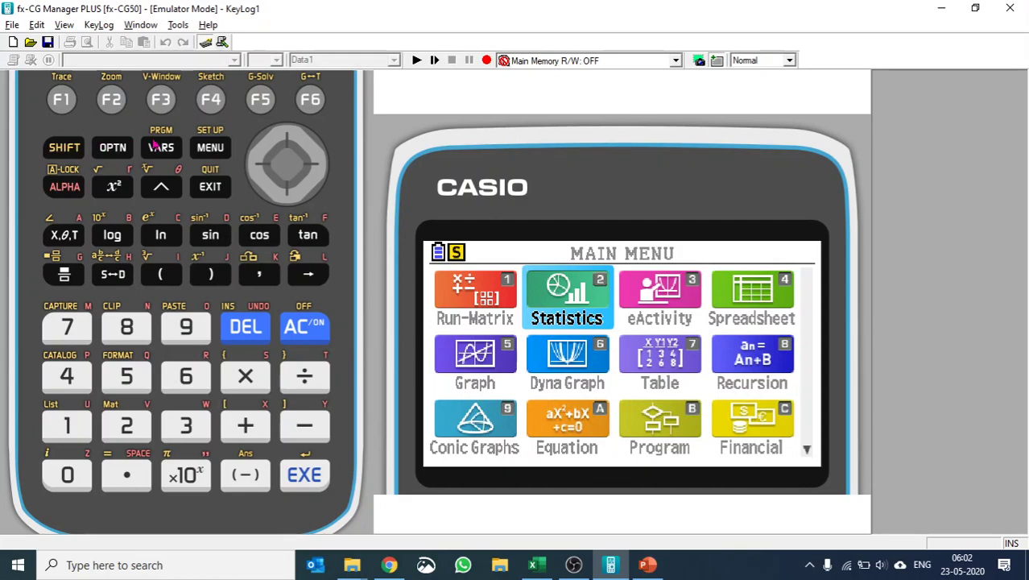
{"action": "left_click", "coordinate": [199, 147]}
{"action": "left_click", "coordinate": [126, 376]}
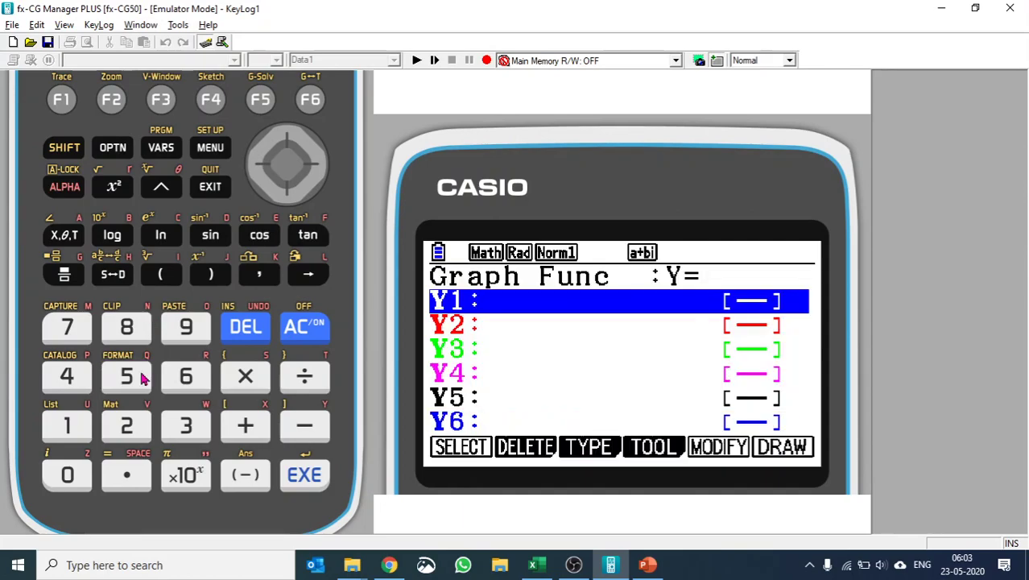
Open Graph SET UP and scroll down through its settings from Dual Screen to Display
{"action": "left_click", "coordinate": [72, 149]}
{"action": "left_click", "coordinate": [214, 151]}
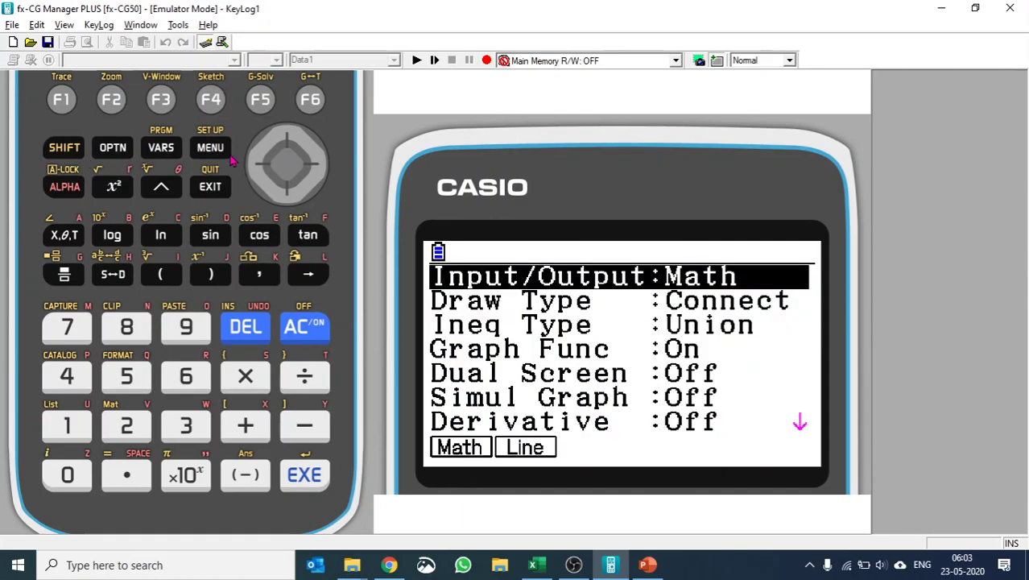
{"action": "left_click", "coordinate": [287, 192]}
{"action": "left_click", "coordinate": [287, 192]}
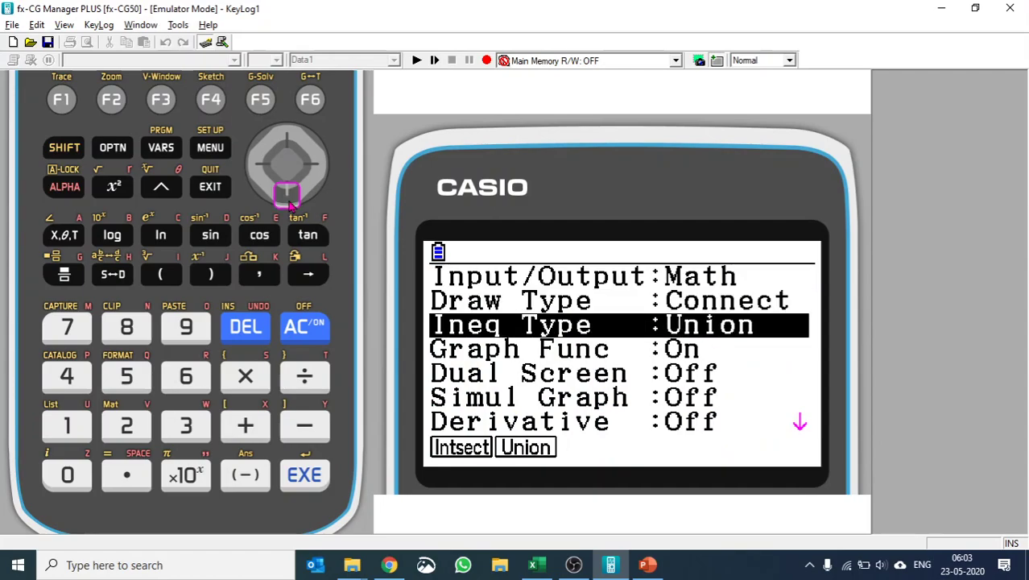
{"action": "left_click", "coordinate": [286, 192]}
{"action": "left_click", "coordinate": [287, 193]}
{"action": "left_click", "coordinate": [290, 203]}
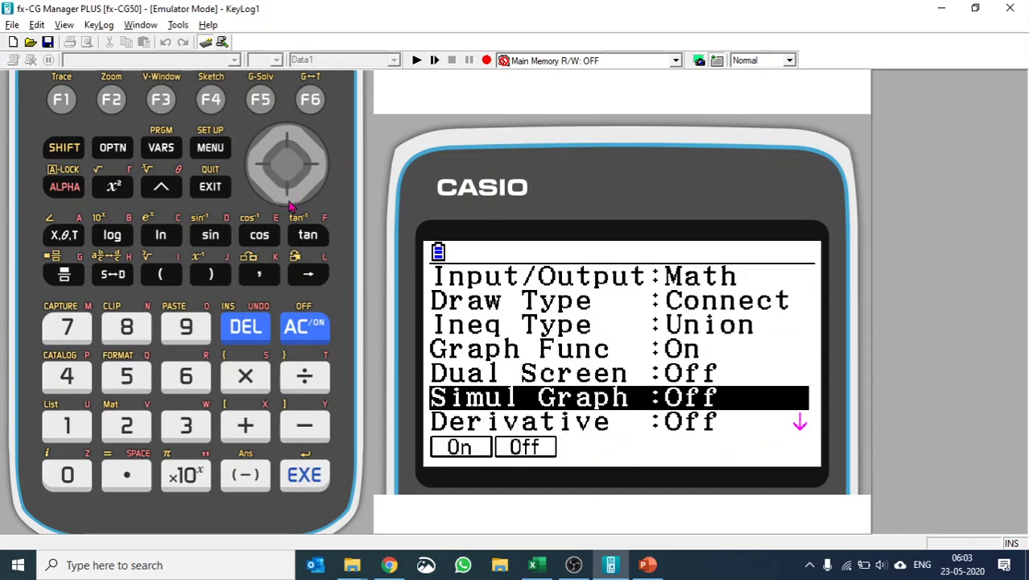
{"action": "left_click", "coordinate": [291, 203]}
{"action": "left_click", "coordinate": [290, 203]}
{"action": "left_click", "coordinate": [291, 203]}
{"action": "left_click", "coordinate": [288, 201]}
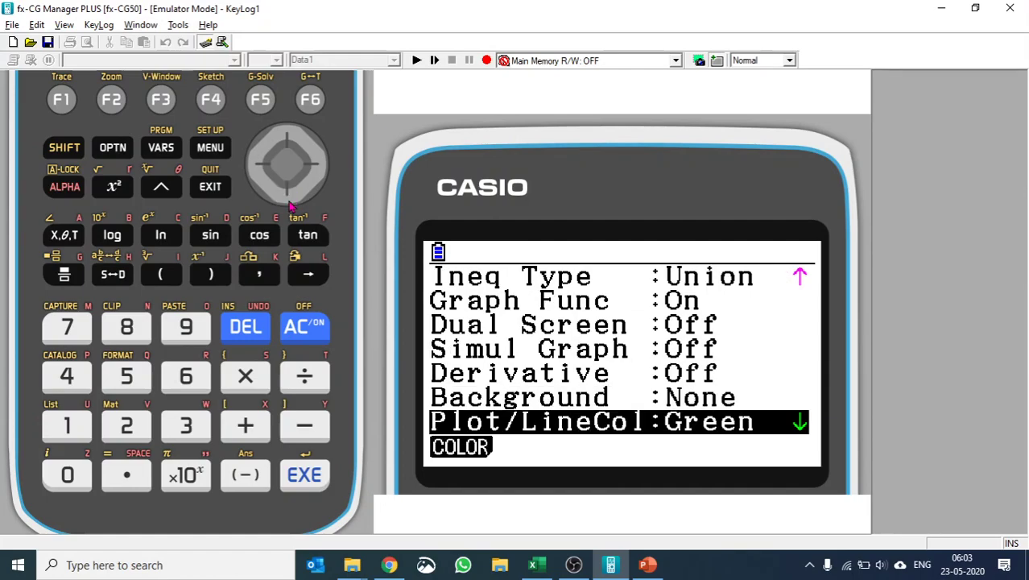
{"action": "left_click", "coordinate": [288, 202]}
{"action": "left_click", "coordinate": [288, 201]}
{"action": "left_click", "coordinate": [288, 202]}
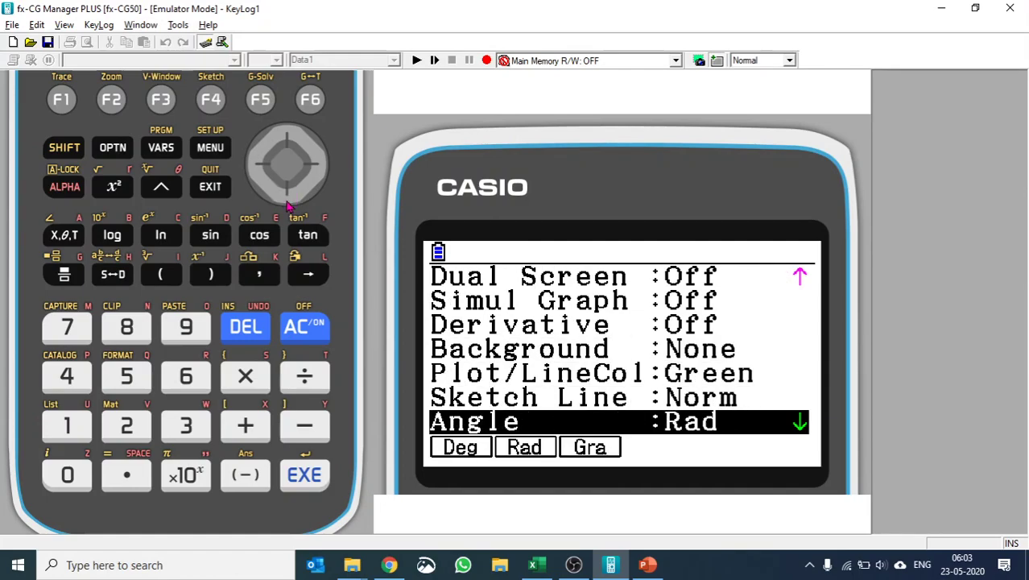
{"action": "left_click", "coordinate": [288, 202]}
{"action": "left_click", "coordinate": [288, 203]}
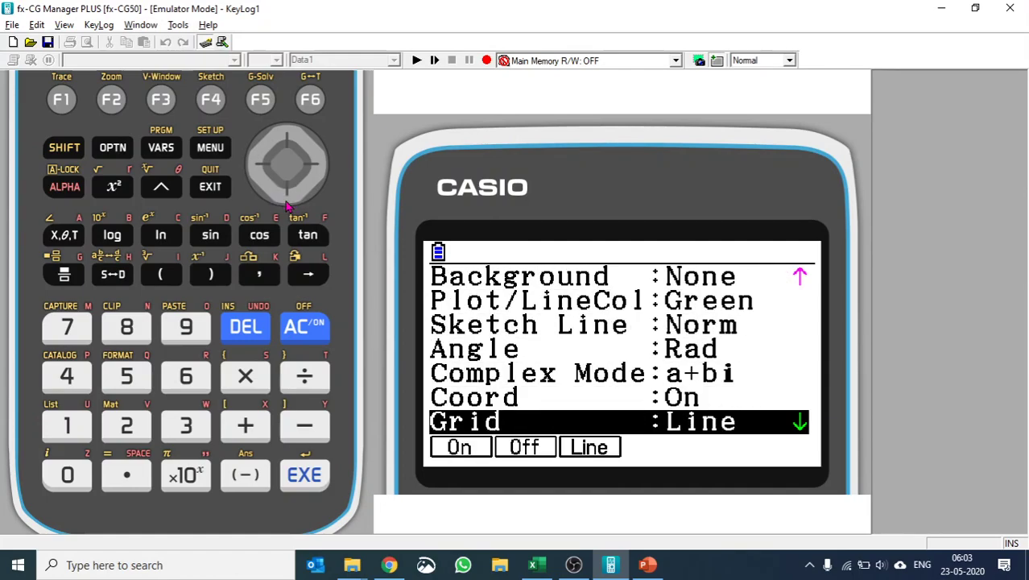
{"action": "left_click", "coordinate": [288, 203]}
{"action": "left_click", "coordinate": [289, 203]}
{"action": "left_click", "coordinate": [288, 203]}
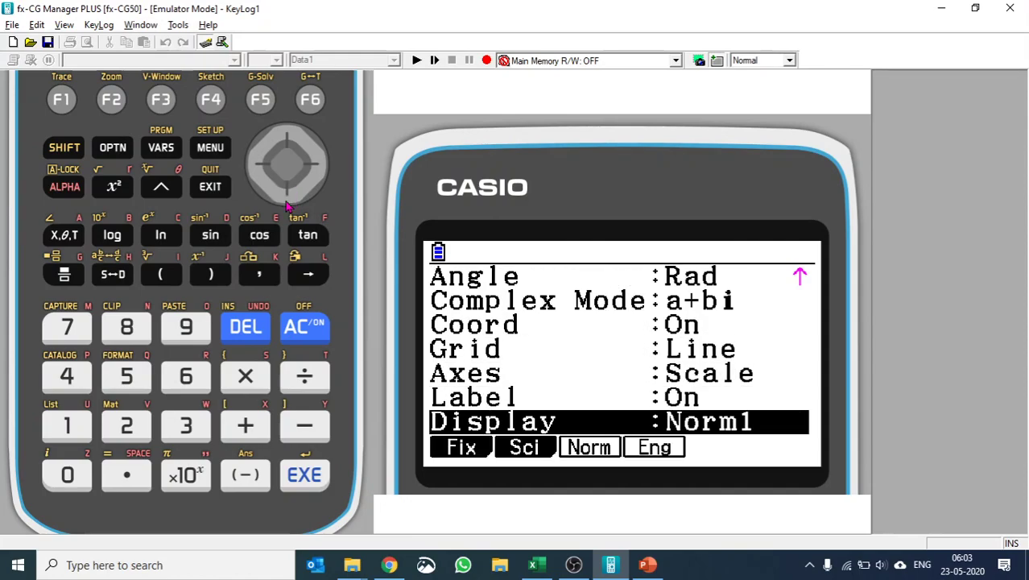
Wrap to the top of the setup list and move back down to Dual Screen
{"action": "left_click", "coordinate": [289, 203]}
{"action": "left_click", "coordinate": [288, 201]}
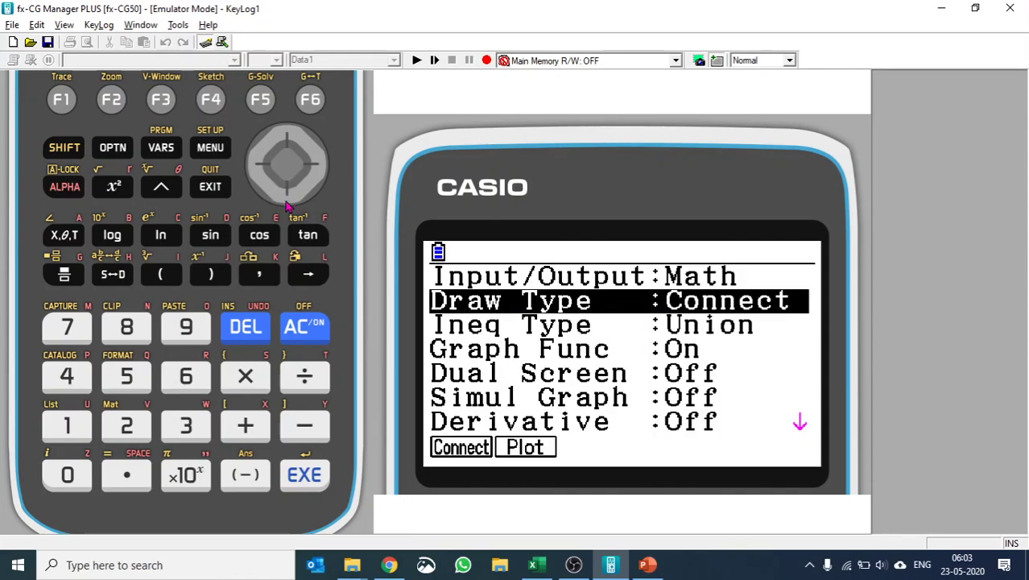
{"action": "left_click", "coordinate": [288, 201]}
{"action": "left_click", "coordinate": [288, 201]}
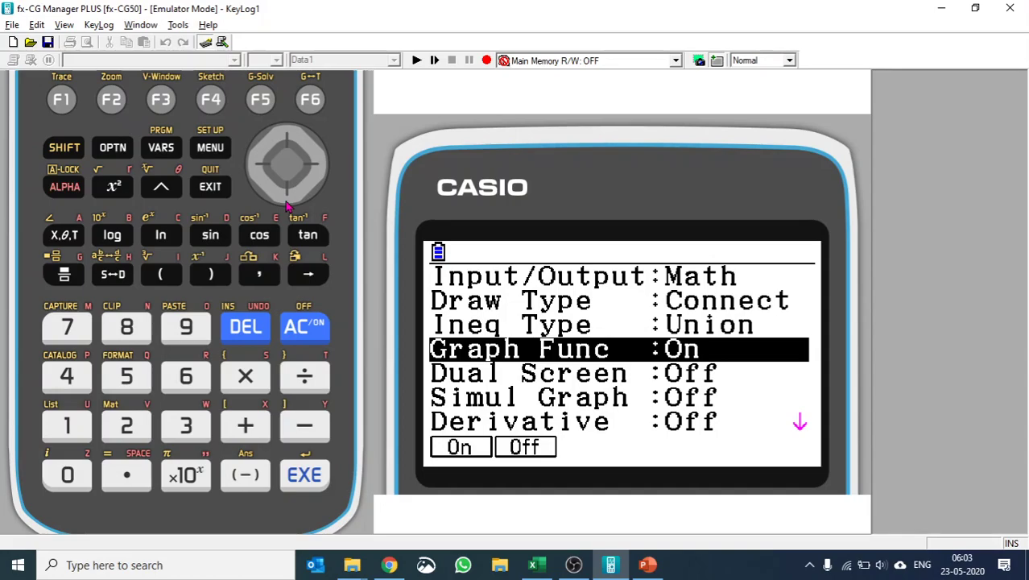
{"action": "left_click", "coordinate": [289, 203]}
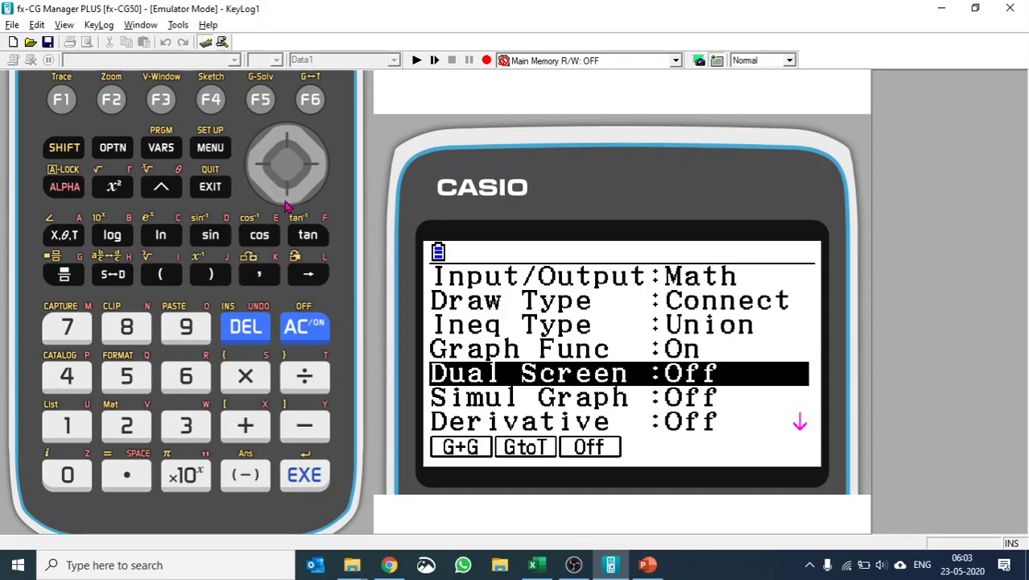
Set Dual Screen to G to T, scroll the remaining options, and exit to the Graph to Table list
{"action": "left_click", "coordinate": [112, 100]}
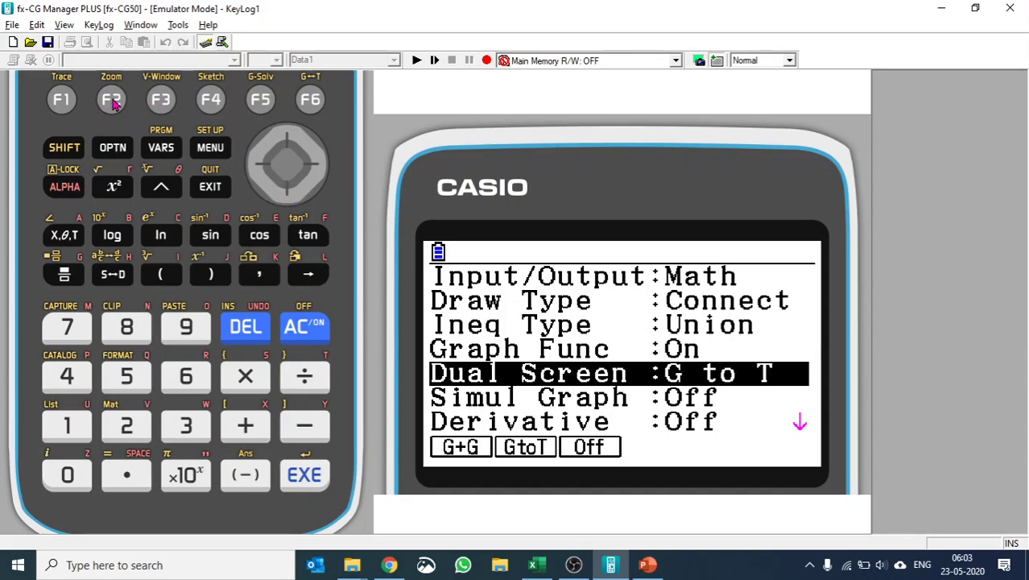
{"action": "left_click", "coordinate": [287, 201]}
{"action": "left_click", "coordinate": [286, 201]}
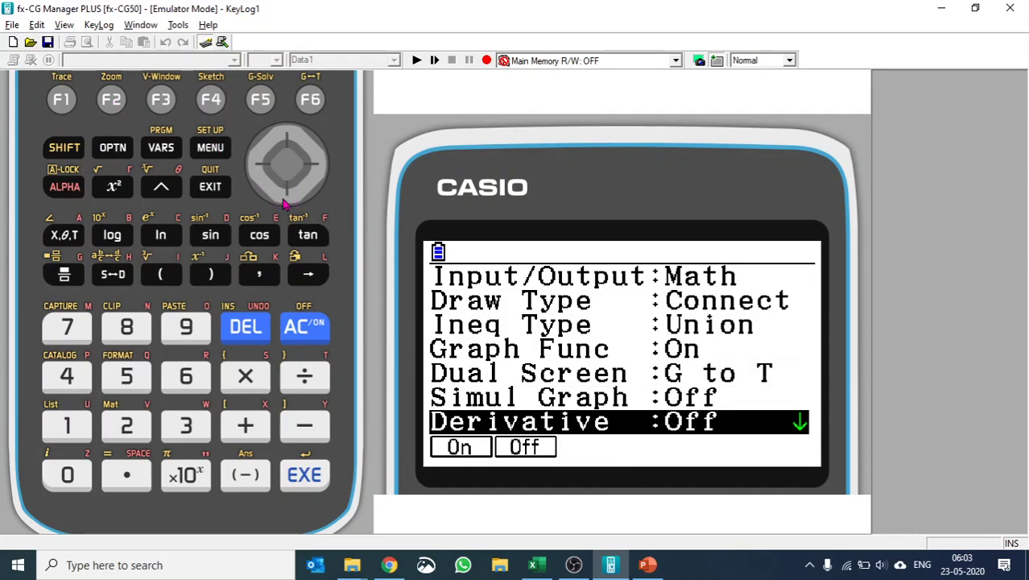
{"action": "left_click", "coordinate": [287, 201]}
{"action": "left_click", "coordinate": [287, 201]}
{"action": "left_click", "coordinate": [219, 192]}
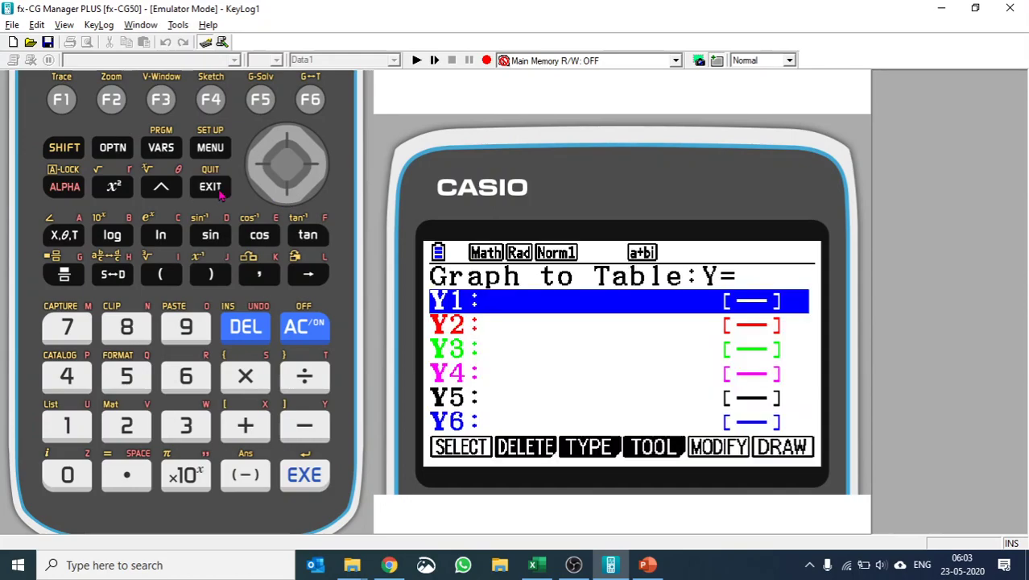
Go to the Main Menu, move past E-CON4 onto the System icon, and open it
{"action": "left_click", "coordinate": [215, 150]}
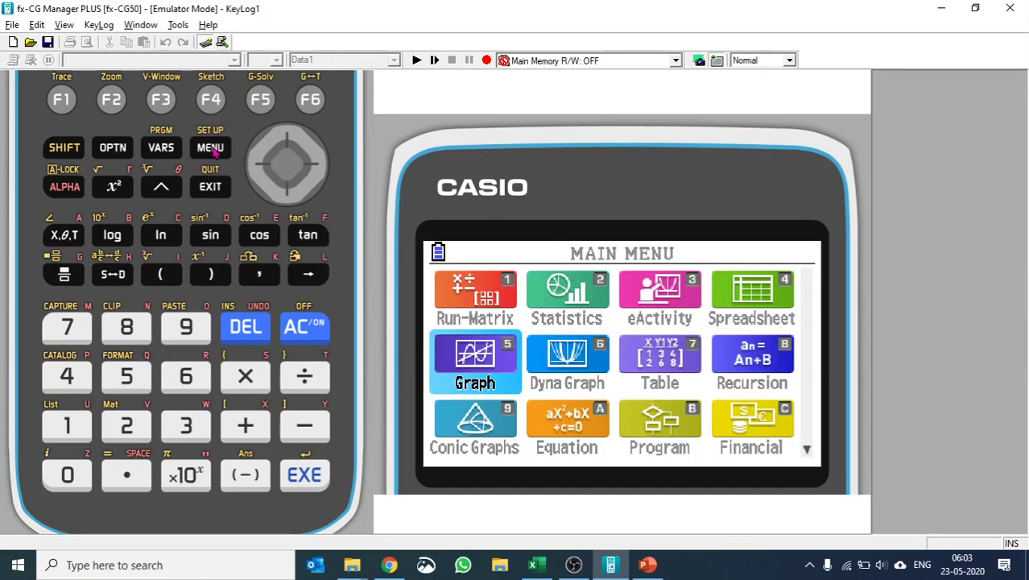
{"action": "left_click", "coordinate": [293, 197]}
{"action": "left_click", "coordinate": [293, 197]}
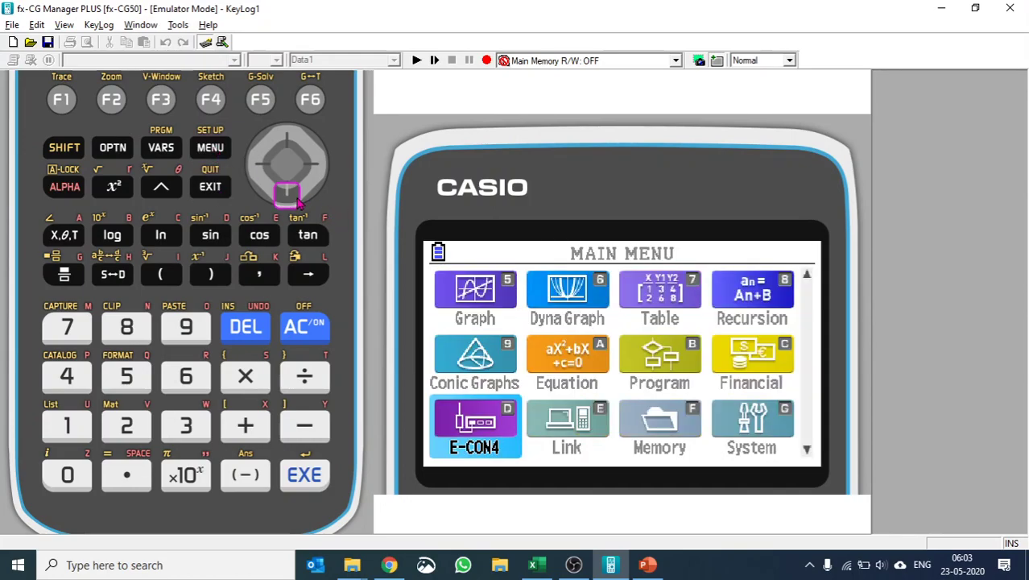
{"action": "left_click", "coordinate": [264, 167]}
{"action": "left_click", "coordinate": [292, 202]}
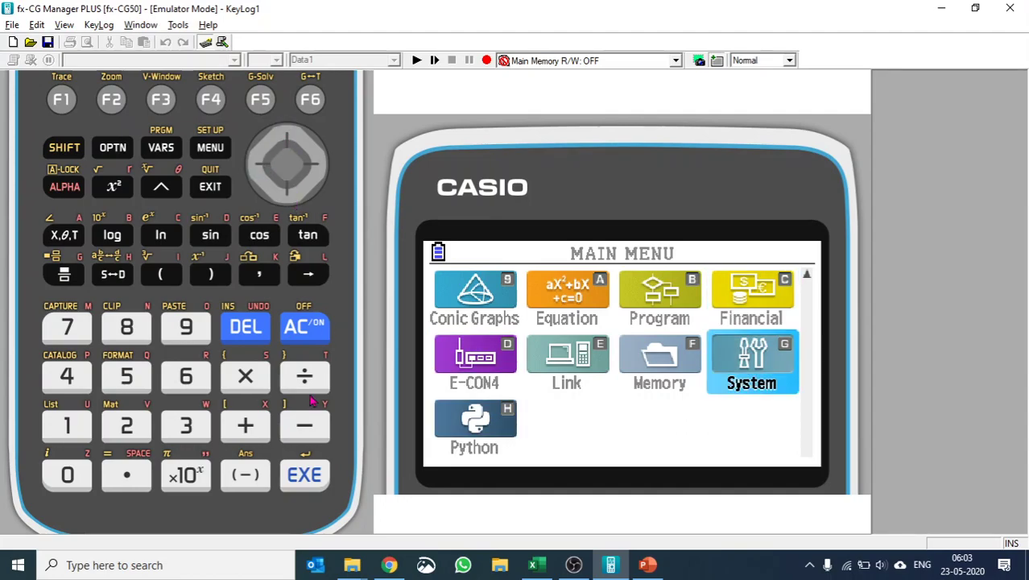
{"action": "left_click", "coordinate": [304, 475]}
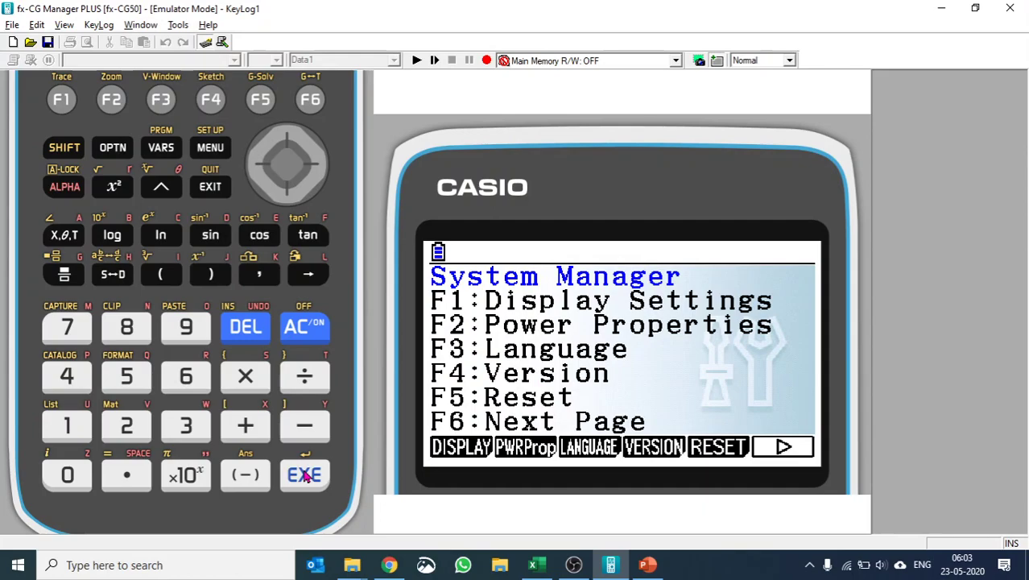
Open the Version page, scroll to see OS 03.20.0202 and the English and Español messages, then return to the Main Menu
{"action": "left_click", "coordinate": [213, 98]}
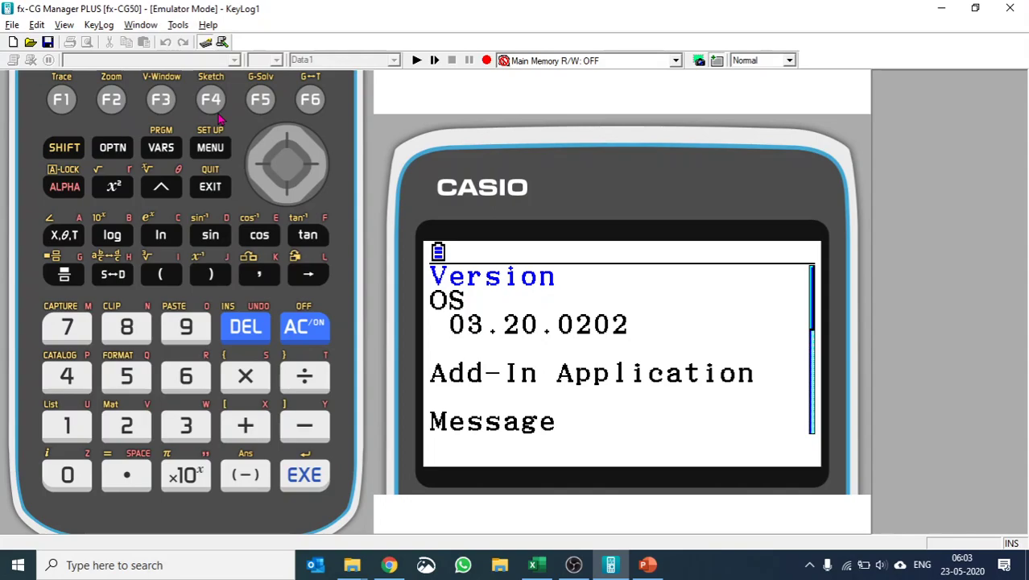
{"action": "left_click", "coordinate": [294, 203]}
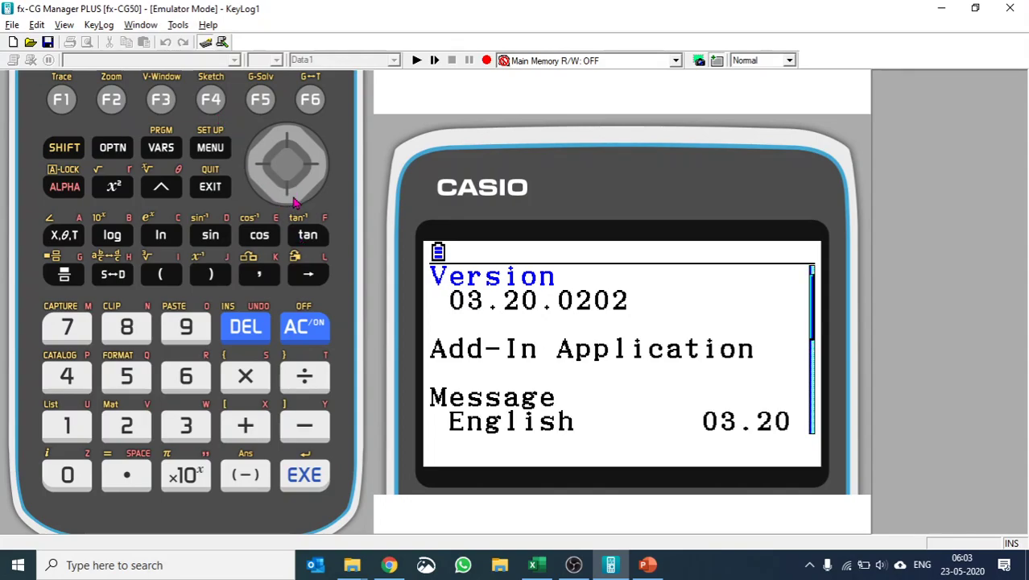
{"action": "left_click", "coordinate": [294, 203]}
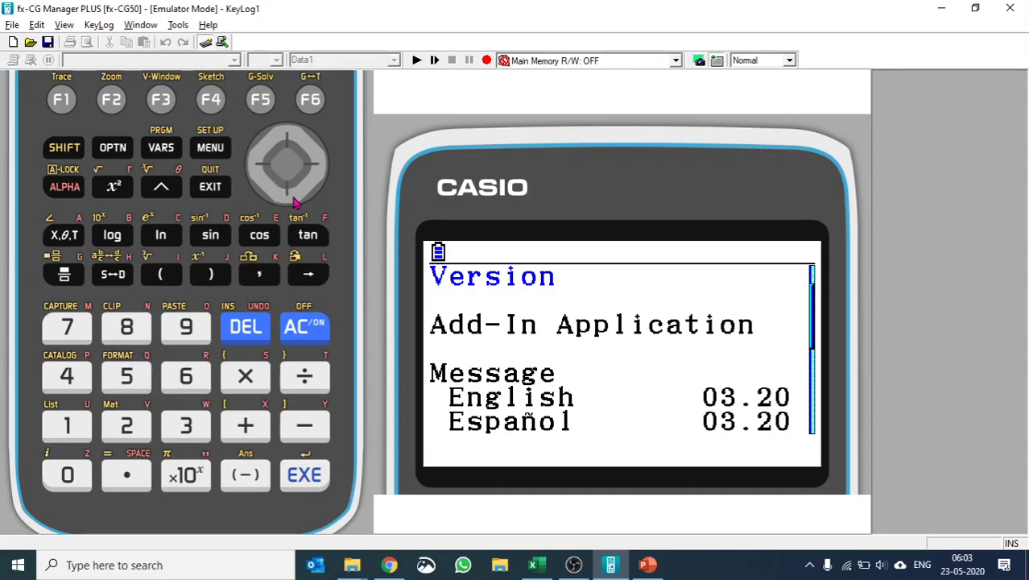
{"action": "left_click", "coordinate": [211, 148]}
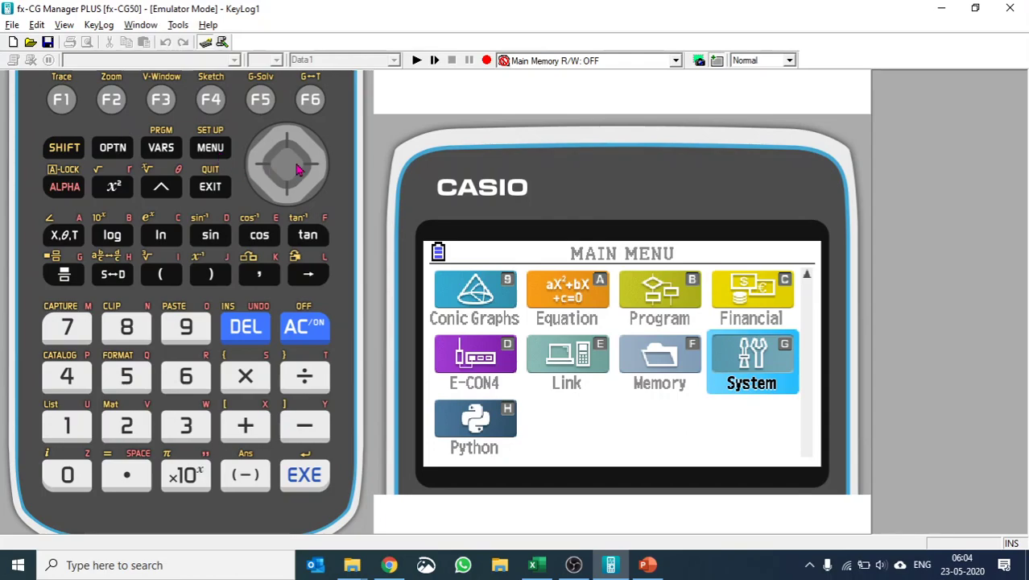
Move the Main Menu selection through Memory, Link, E-CON4 and Python, then return to the Version page
{"action": "left_click", "coordinate": [259, 165]}
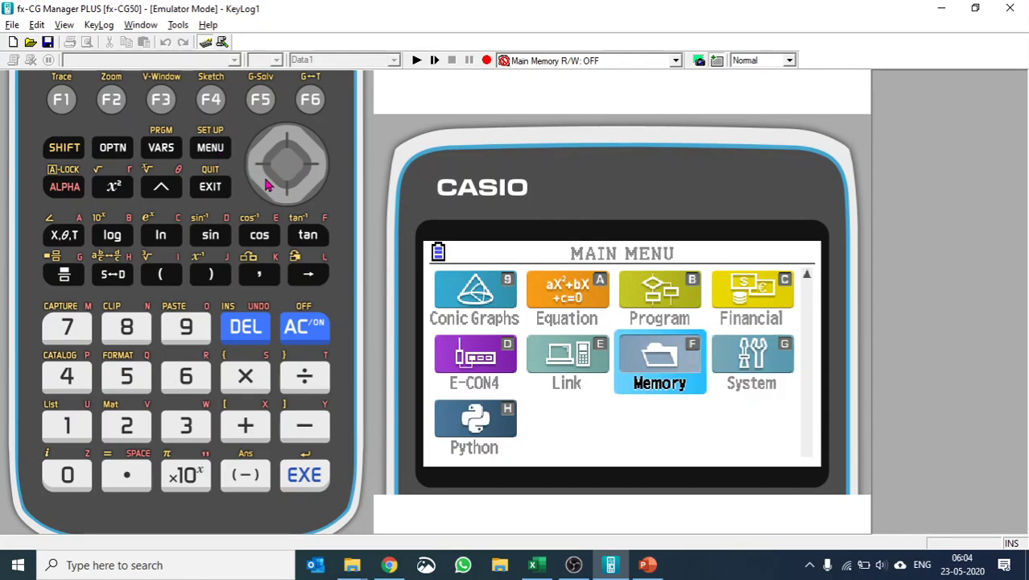
{"action": "left_click", "coordinate": [259, 165]}
{"action": "left_click", "coordinate": [268, 185]}
{"action": "left_click", "coordinate": [289, 198]}
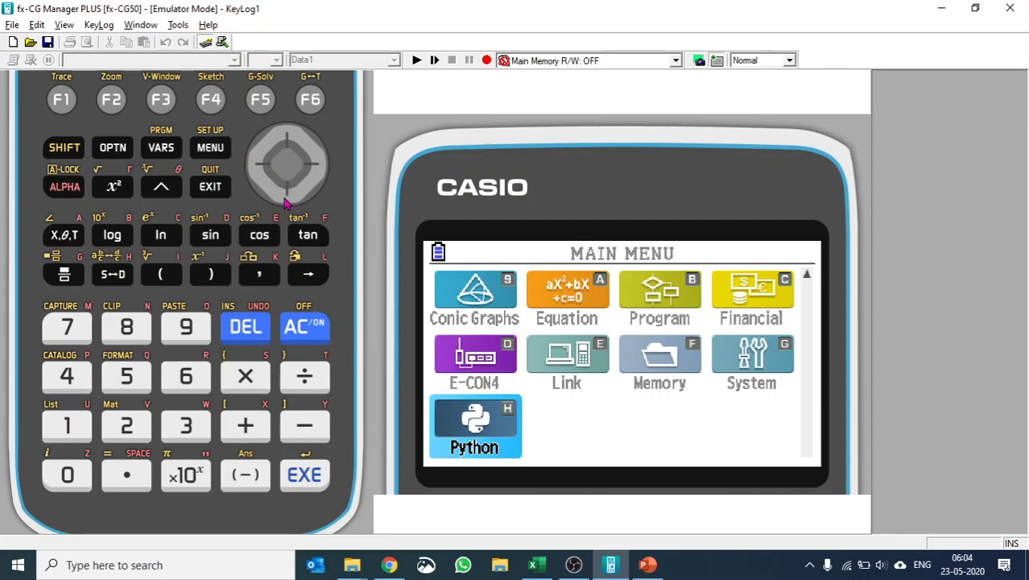
{"action": "left_click", "coordinate": [209, 152]}
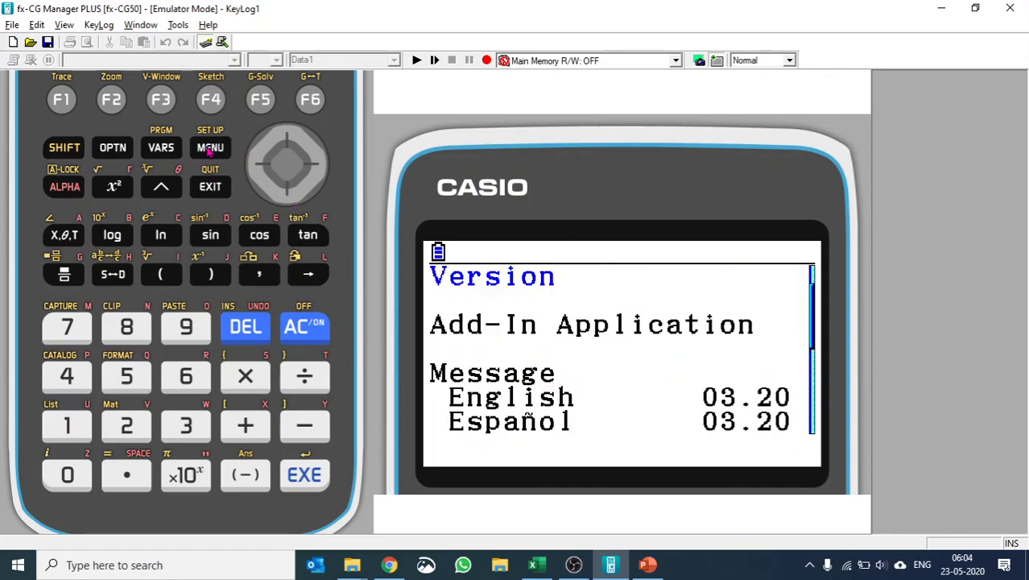